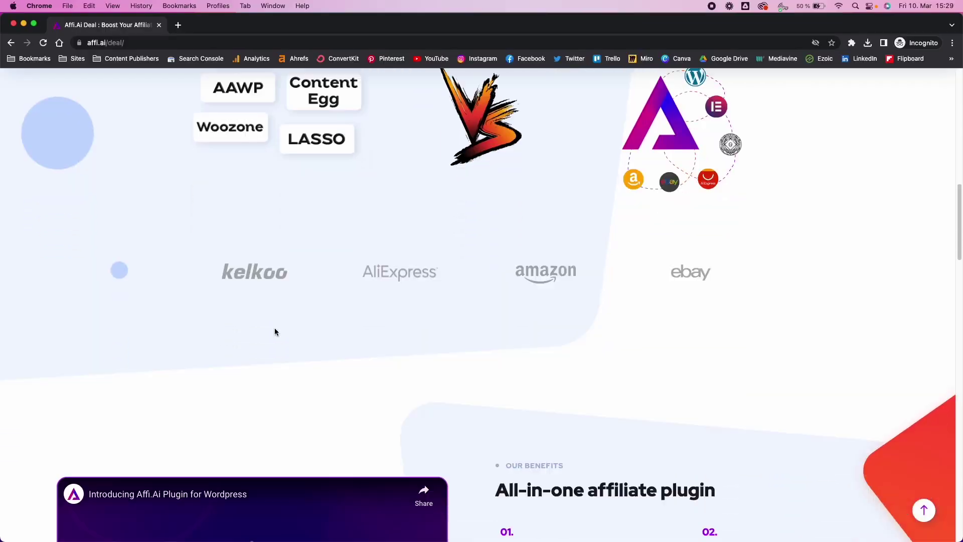
Choose the ESSENTIAL lifetime plan at $149 from the Affi.ai pricing section
scroll(275, 330, "down", 5)
scroll(275, 330, "down", 15)
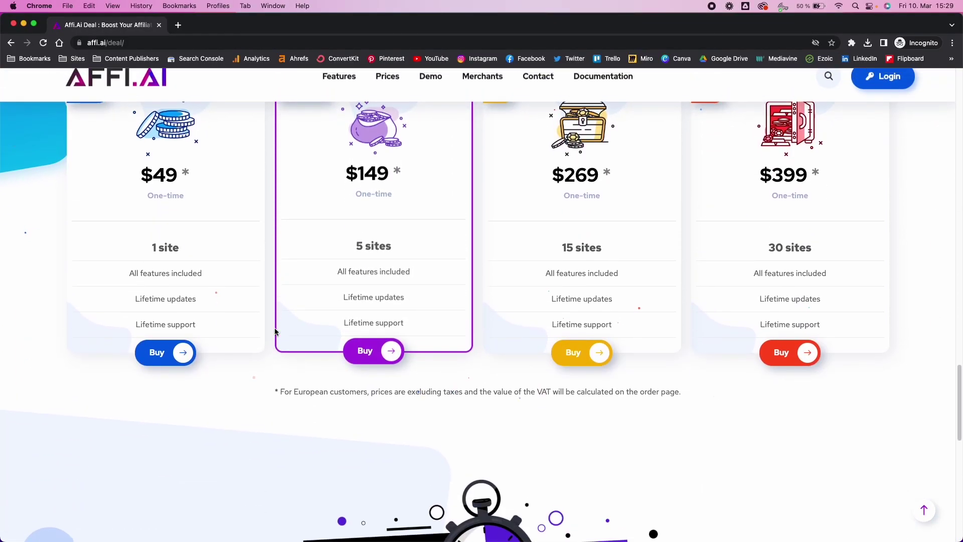
scroll(275, 330, "up", 3)
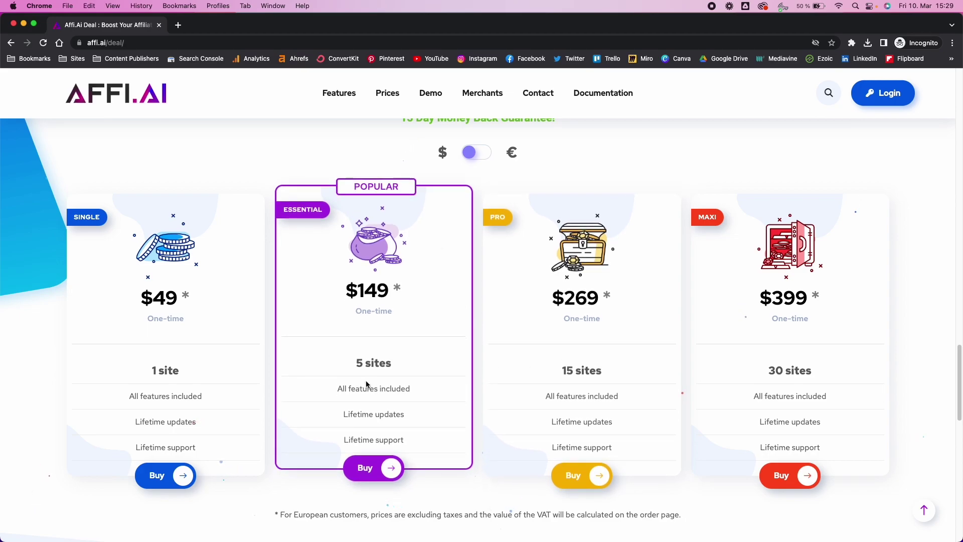
left_click(366, 469)
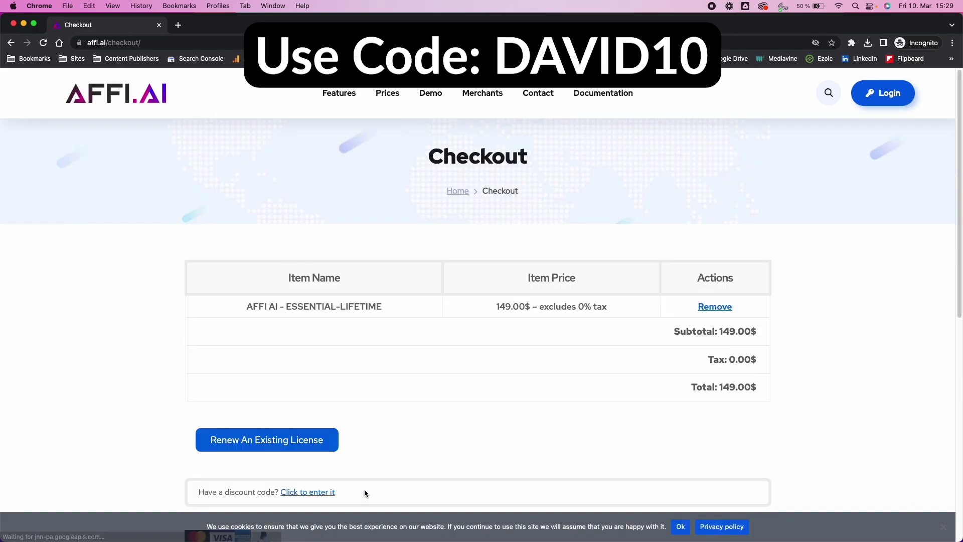
Apply discount code DAVID10 at checkout and highlight the reduced total of 134.10$
scroll(451, 438, "down", 2)
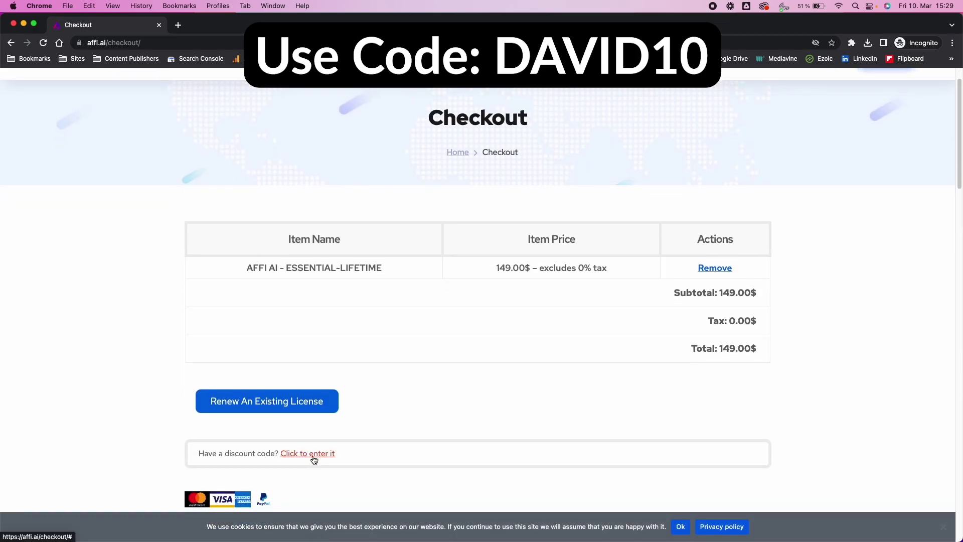
left_click(316, 453)
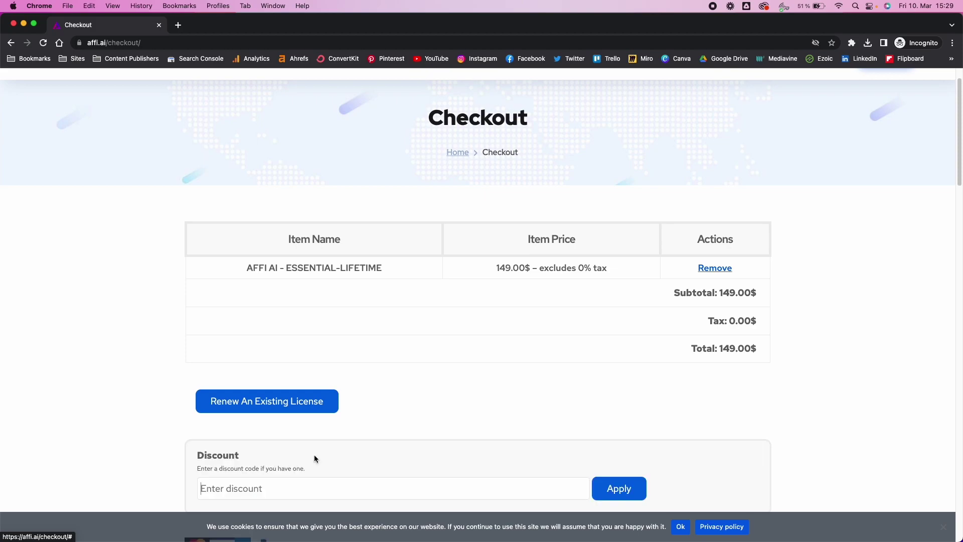
scroll(316, 441, "down", 3)
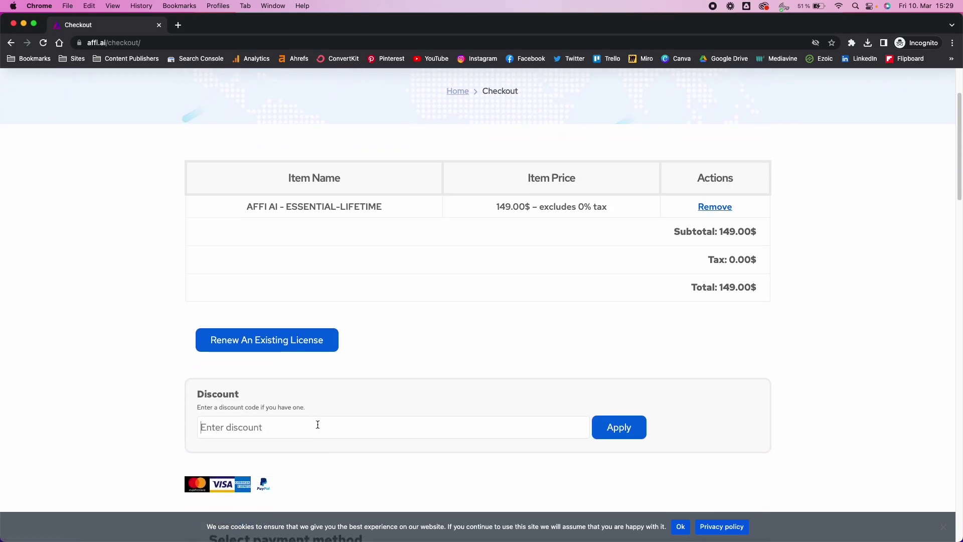
left_click(319, 425)
type("DAVID10")
left_click(618, 428)
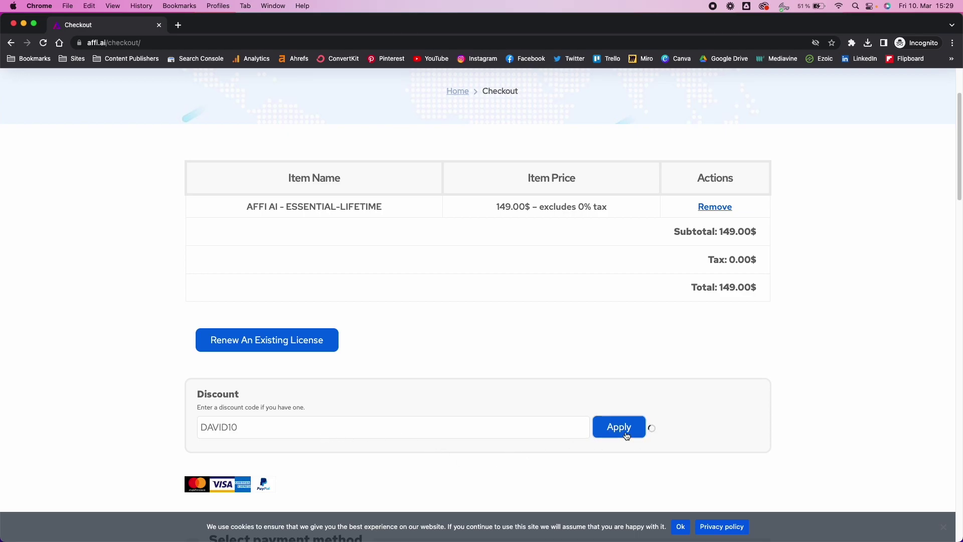
scroll(676, 461, "down", 4)
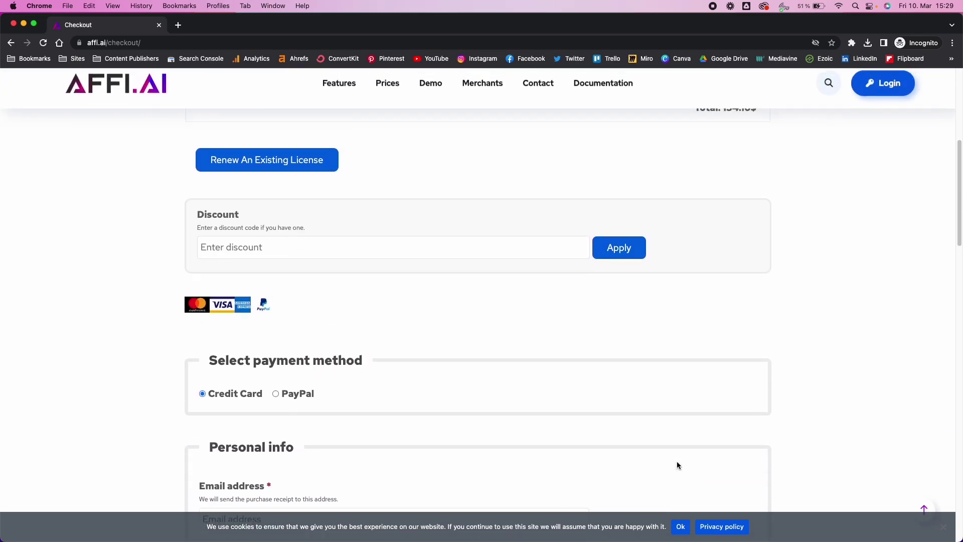
scroll(677, 462, "up", 5)
scroll(676, 461, "up", 3)
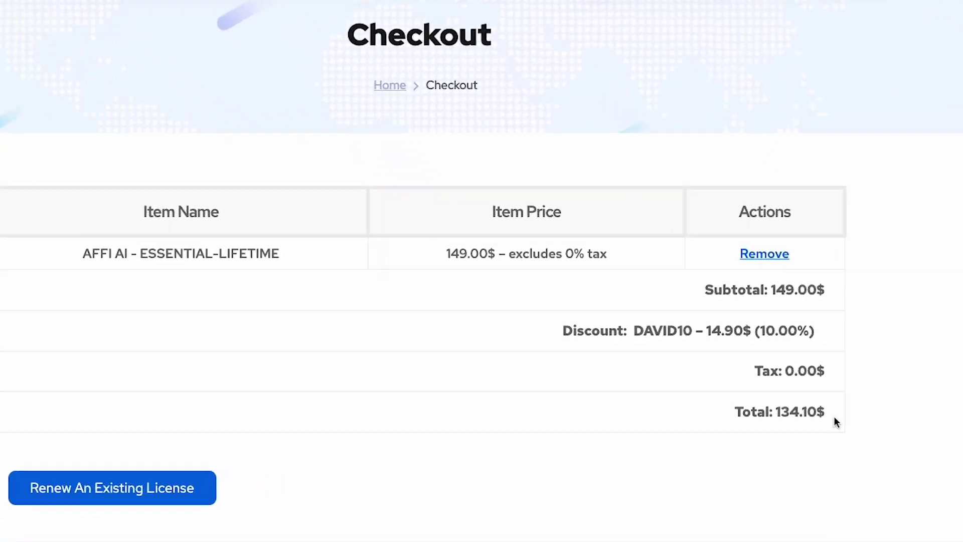
left_click_drag(890, 411, 770, 409)
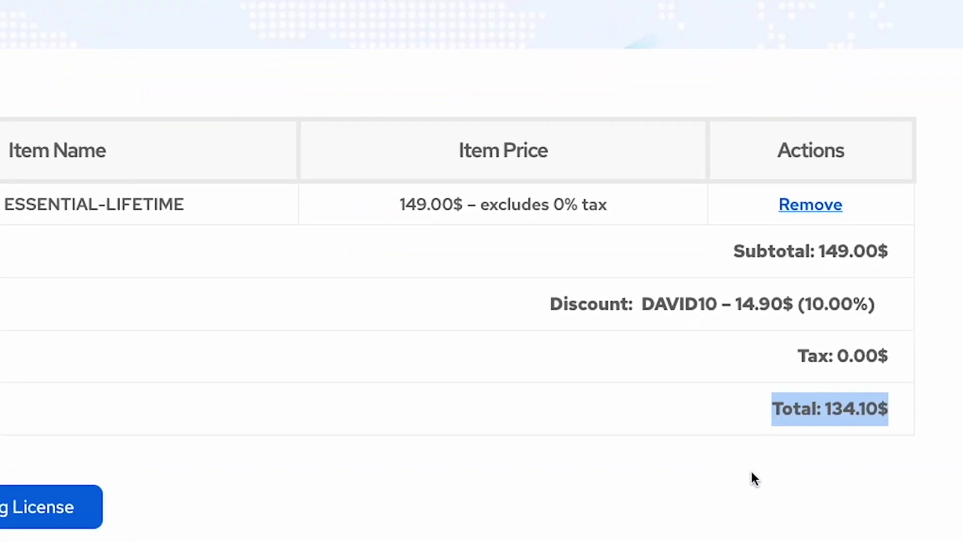
Download the affiai-1.0.5 plugin zip from the purchase confirmation page
left_click(770, 489)
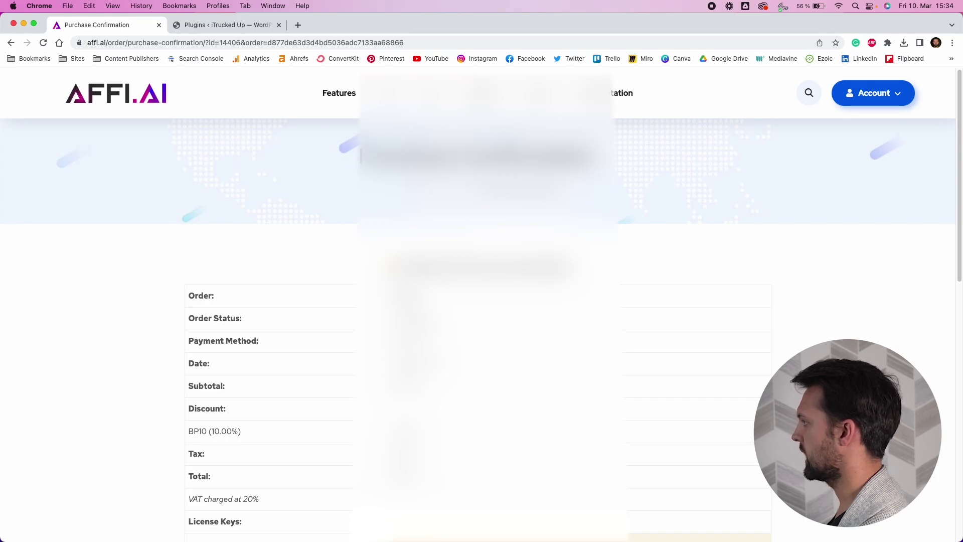
scroll(482, 301, "down", 10)
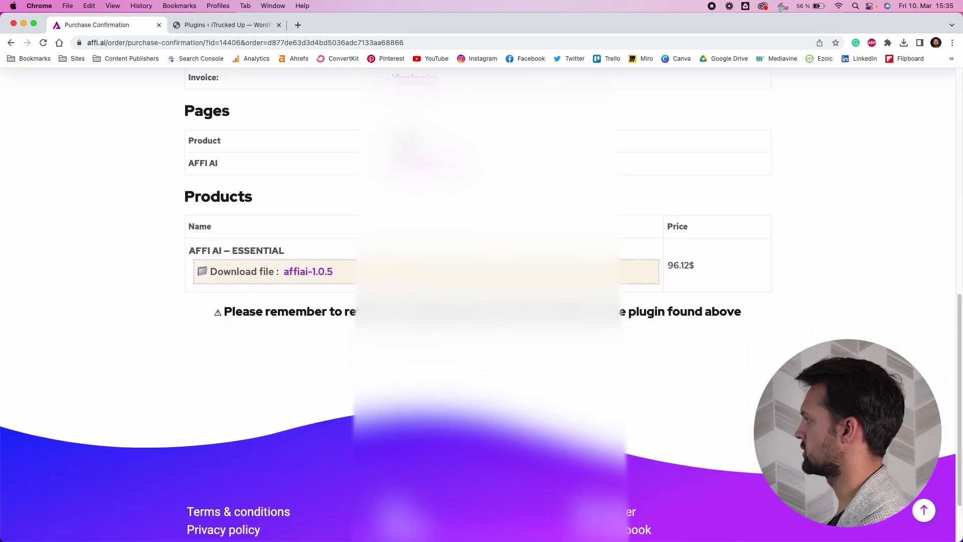
scroll(482, 301, "up", 4)
scroll(482, 301, "down", 2)
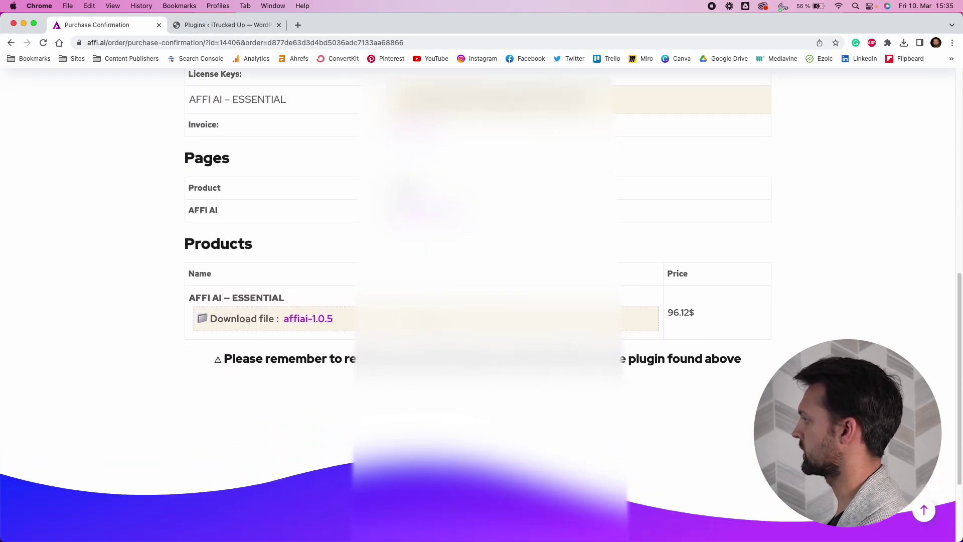
left_click(317, 327)
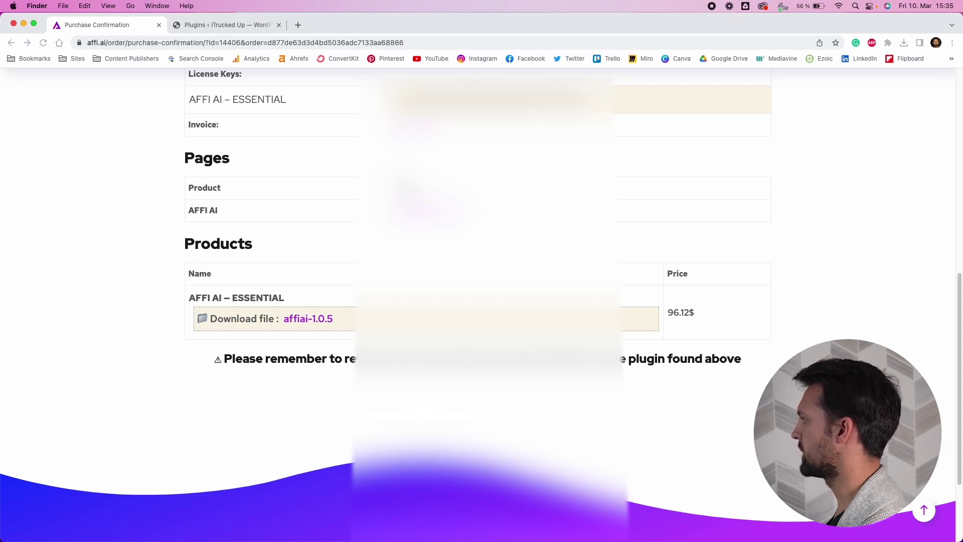
Select the License Key text on the confirmation page to copy it
key("super+Tab")
left_click_drag(416, 100, 603, 99)
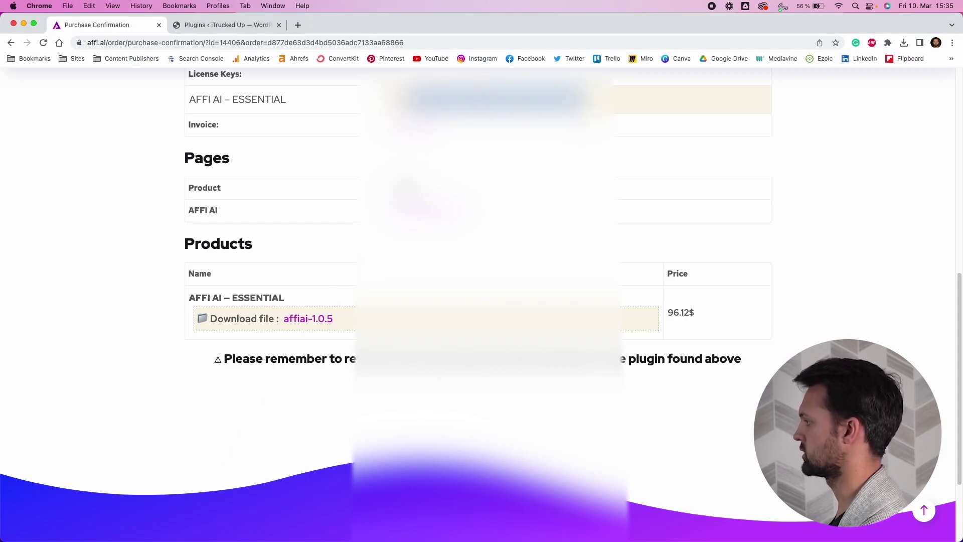
left_click(234, 30)
Upload the affiai-1.0.5 zip through Add New > Upload Plugin, install it and activate it
left_click(145, 105)
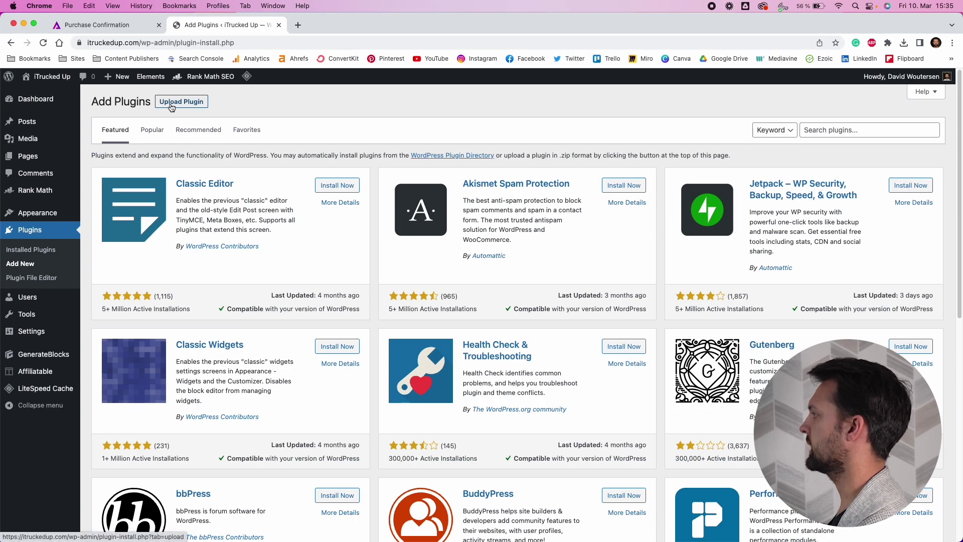
left_click(171, 102)
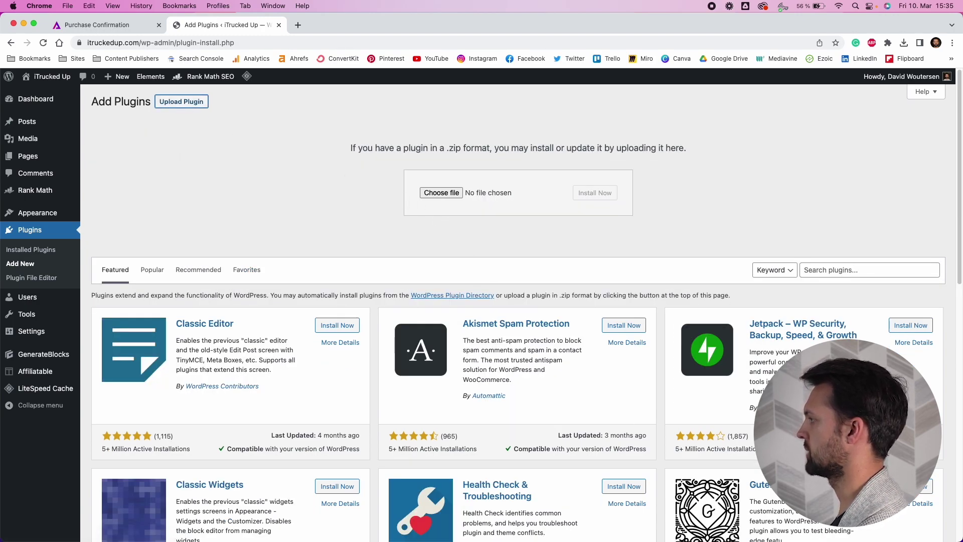
left_click_drag(549, 408, 456, 195)
left_click(585, 194)
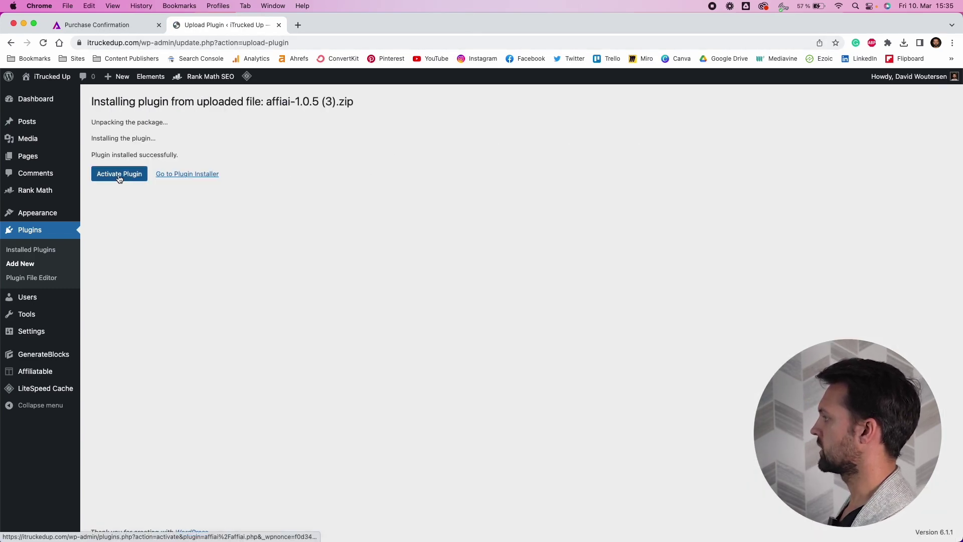
left_click(117, 178)
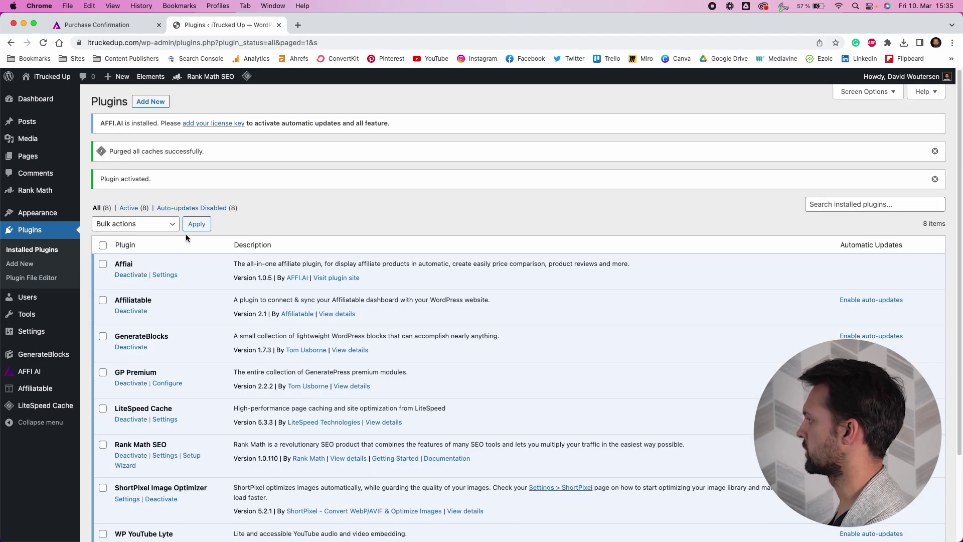
Paste the copied licence key into License Key, activate the licence and save changes
left_click(222, 127)
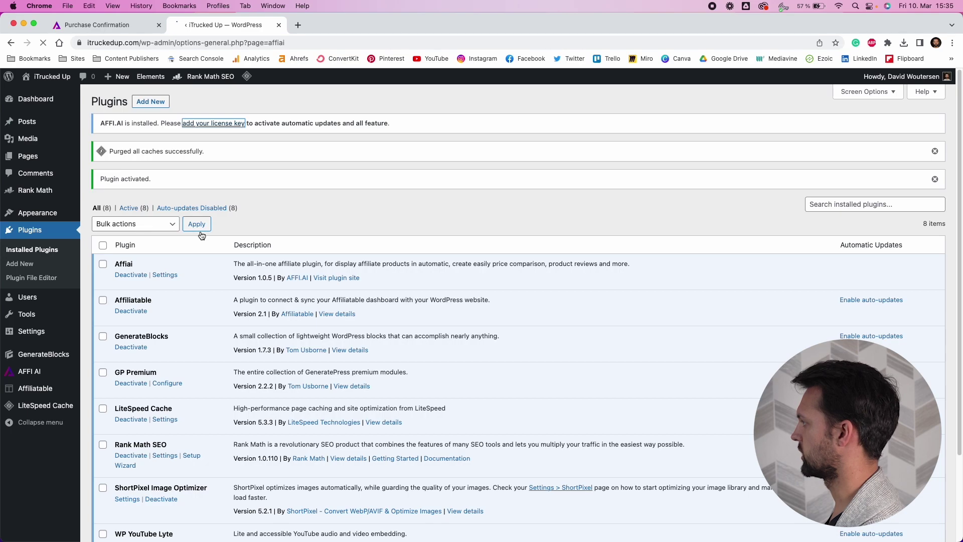
left_click(280, 198)
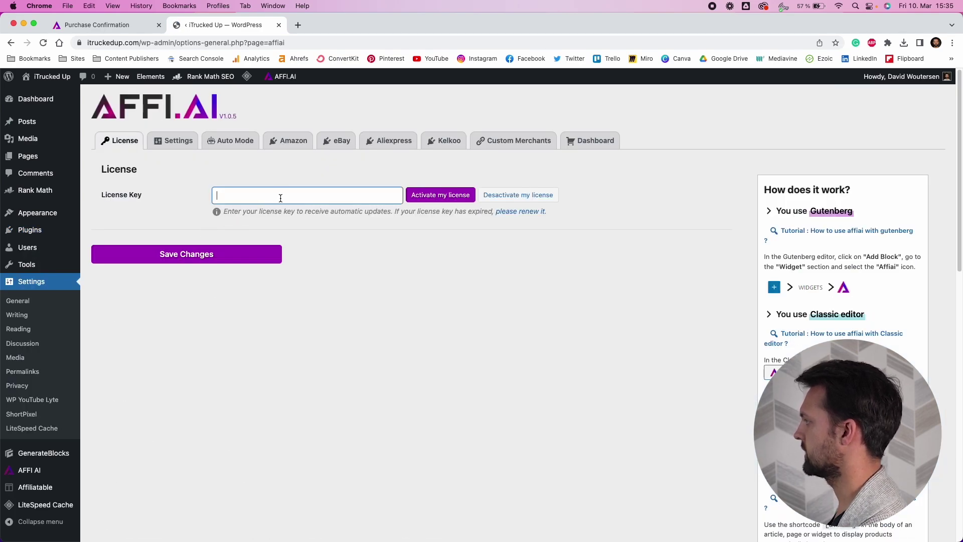
key("super+v")
left_click(435, 199)
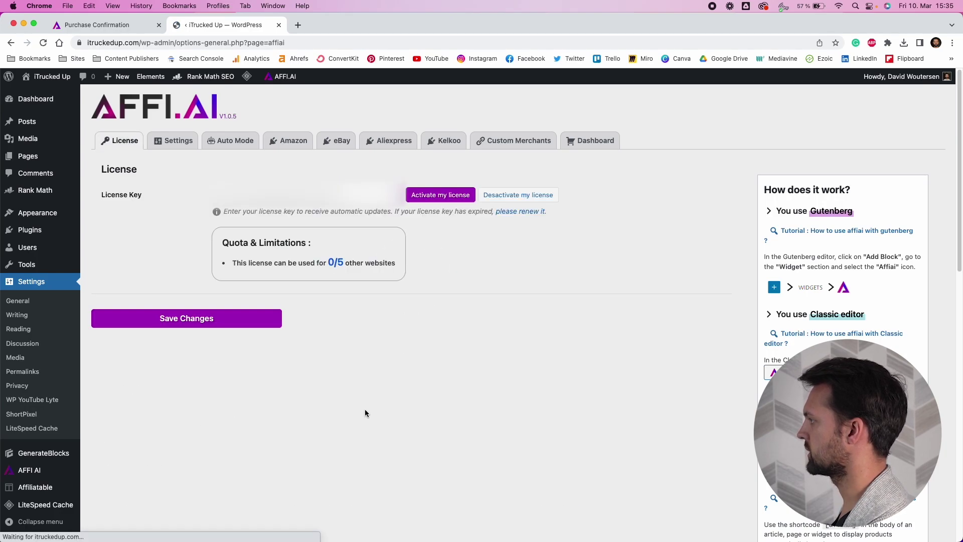
left_click(230, 325)
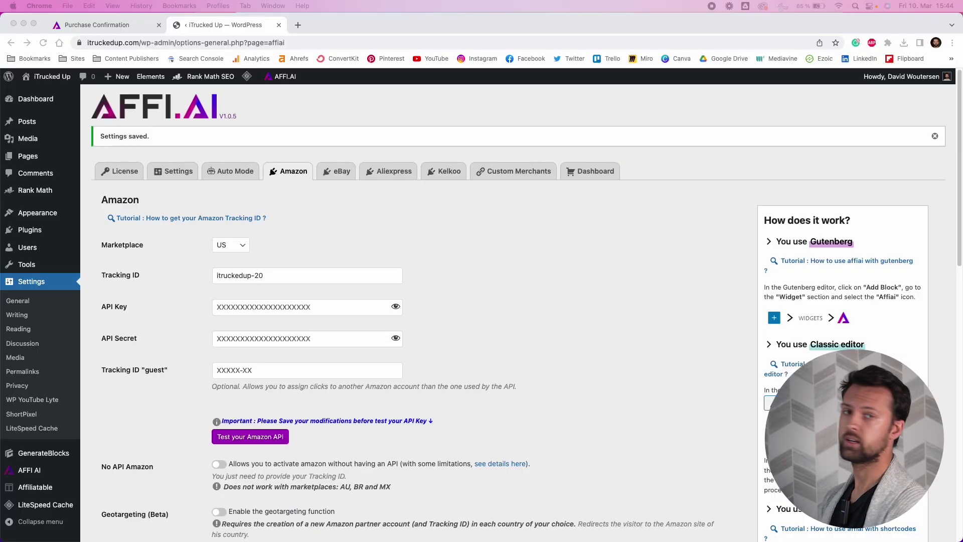
Paste the Amazon API key and API secret and save the Amazon settings
left_click(264, 304)
key("cmd+v")
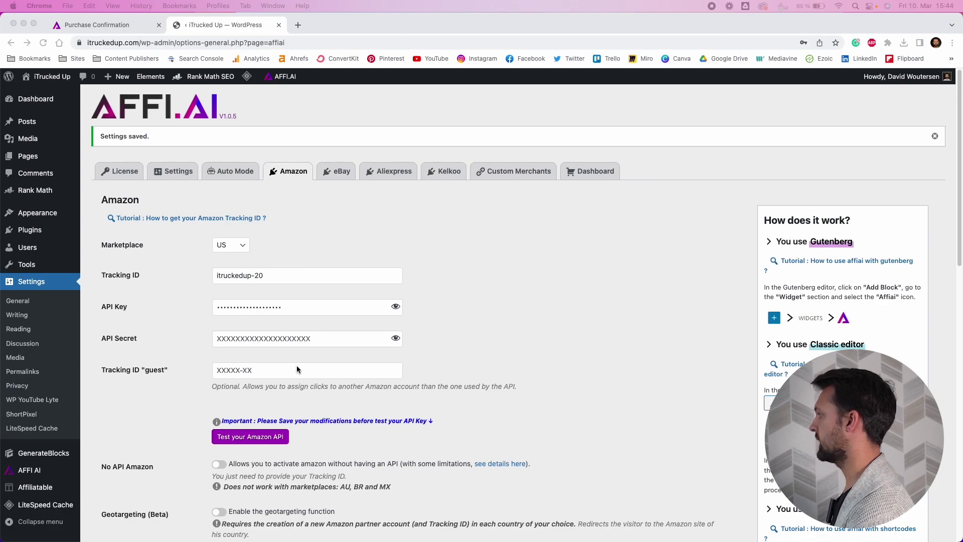
left_click(296, 338)
key("super+v")
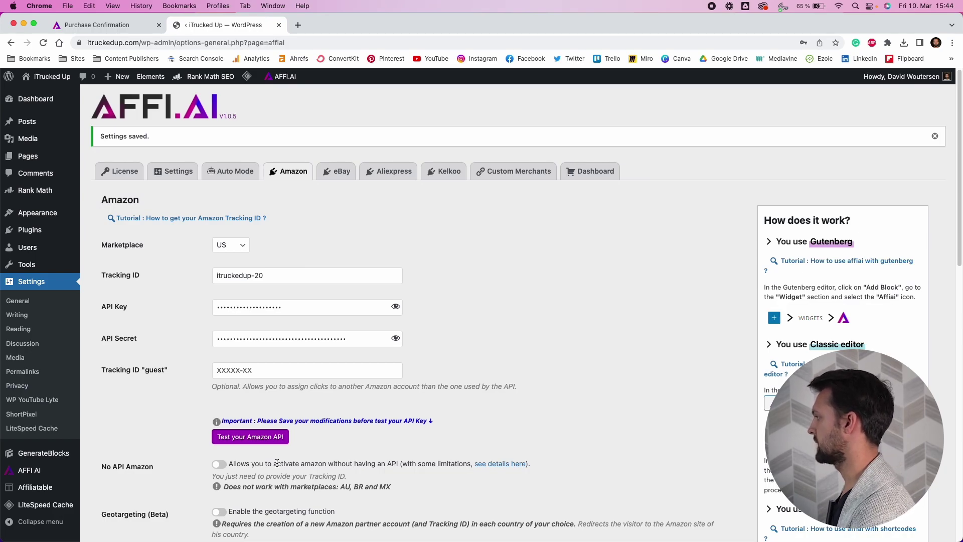
scroll(277, 463, "down", 5)
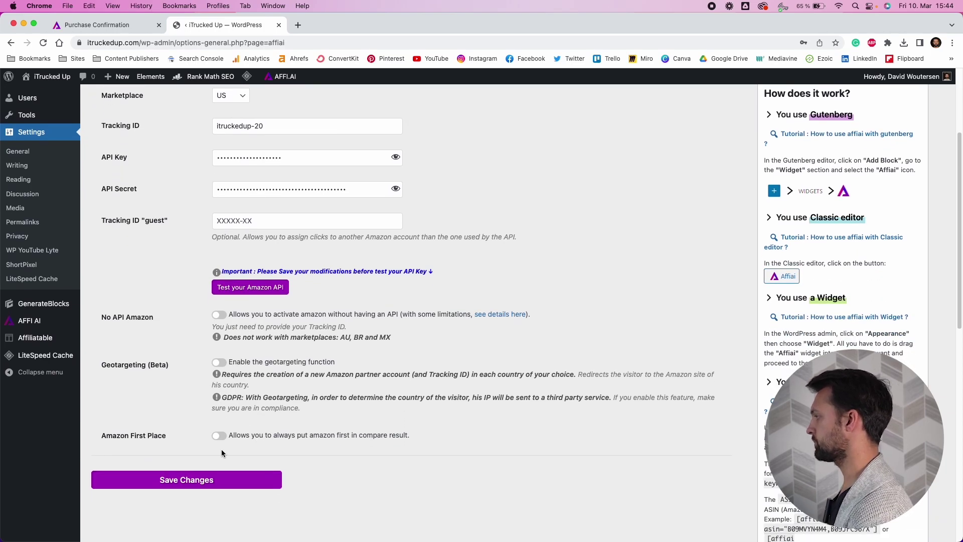
left_click(209, 482)
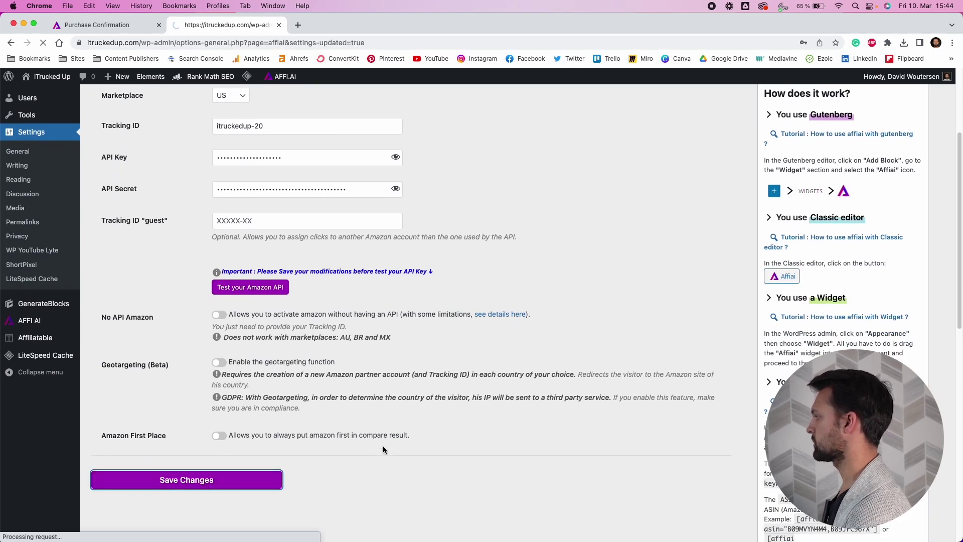
Test the Amazon API connection and confirm it returns Code 200, OK
scroll(409, 444, "down", 3)
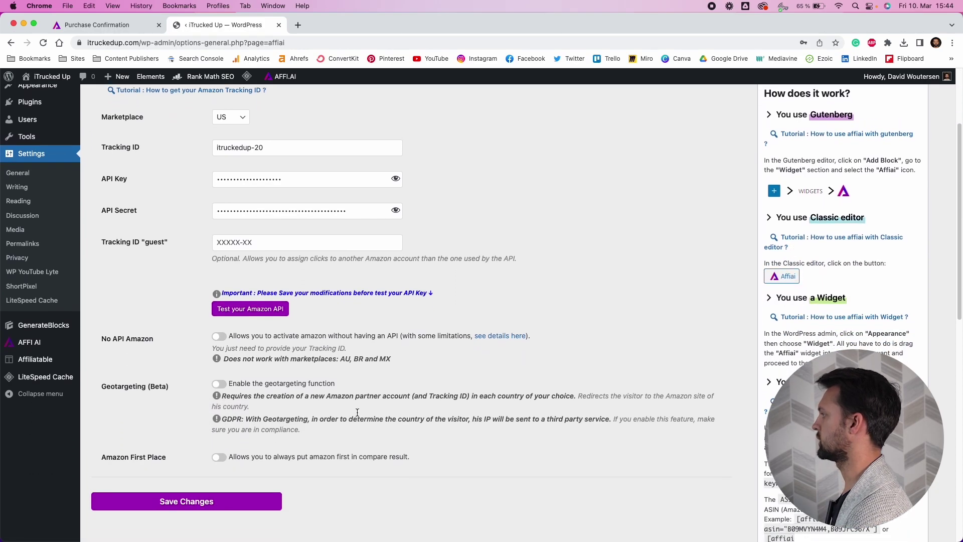
left_click(266, 309)
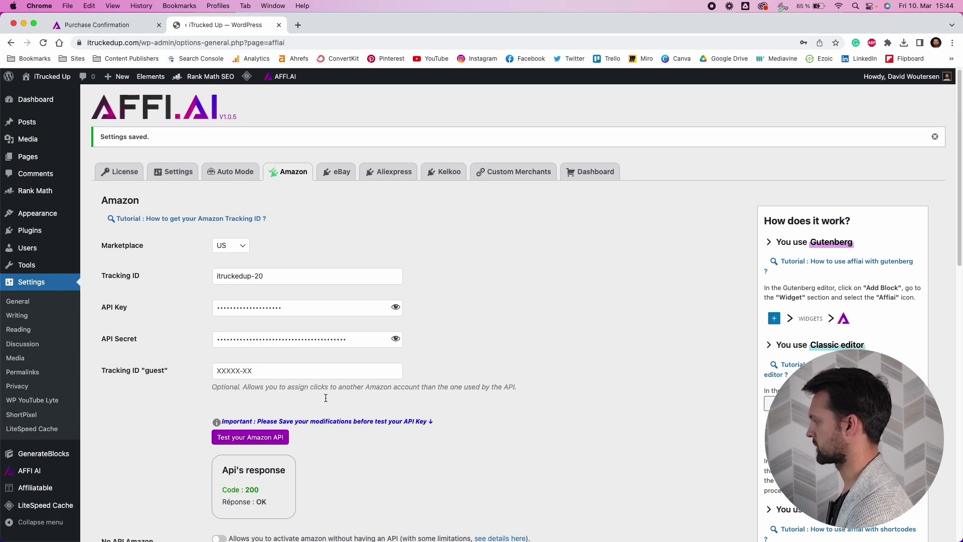
scroll(323, 391, "down", 1)
scroll(318, 377, "up", 1)
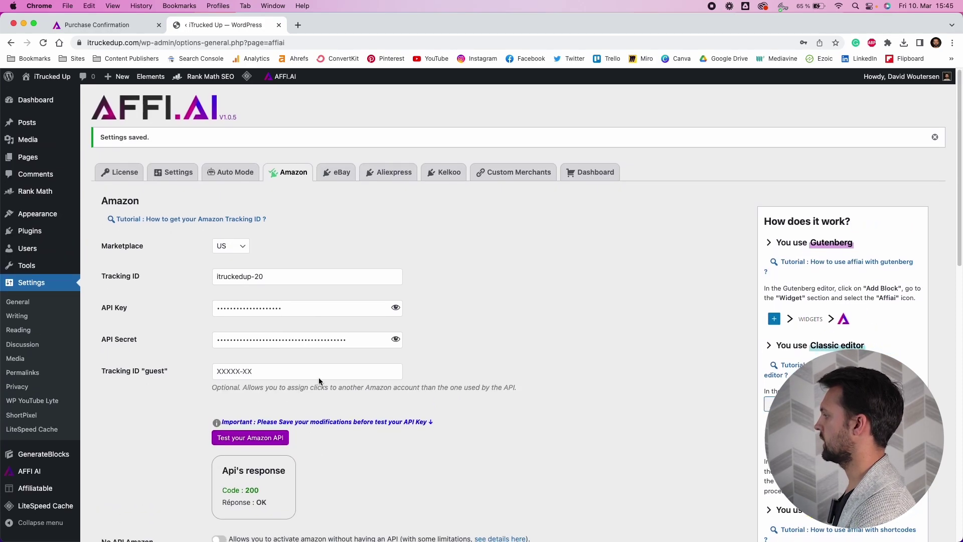
Browse the eBay, Aliexpress, Kelkoo and Custom Merchants settings tabs
left_click(336, 172)
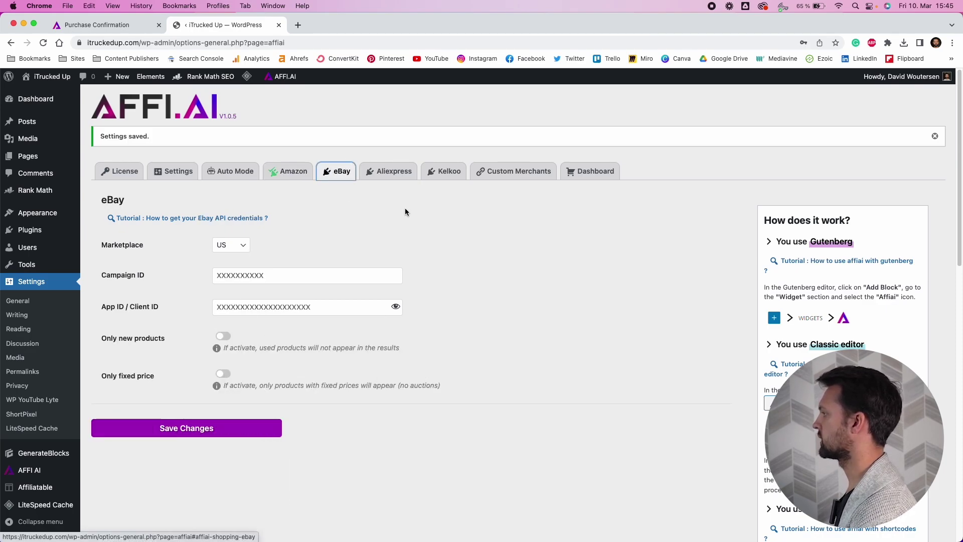
left_click(402, 178)
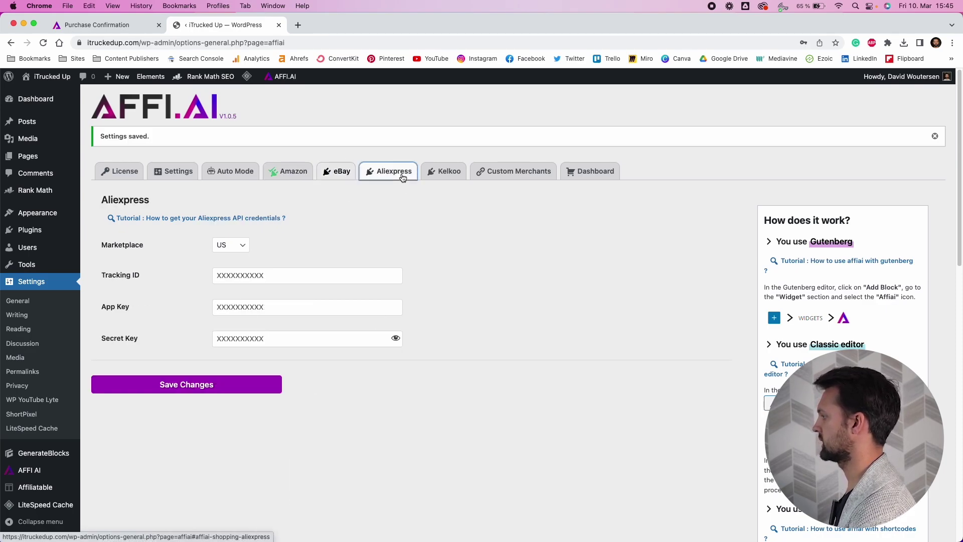
left_click(438, 175)
left_click(496, 174)
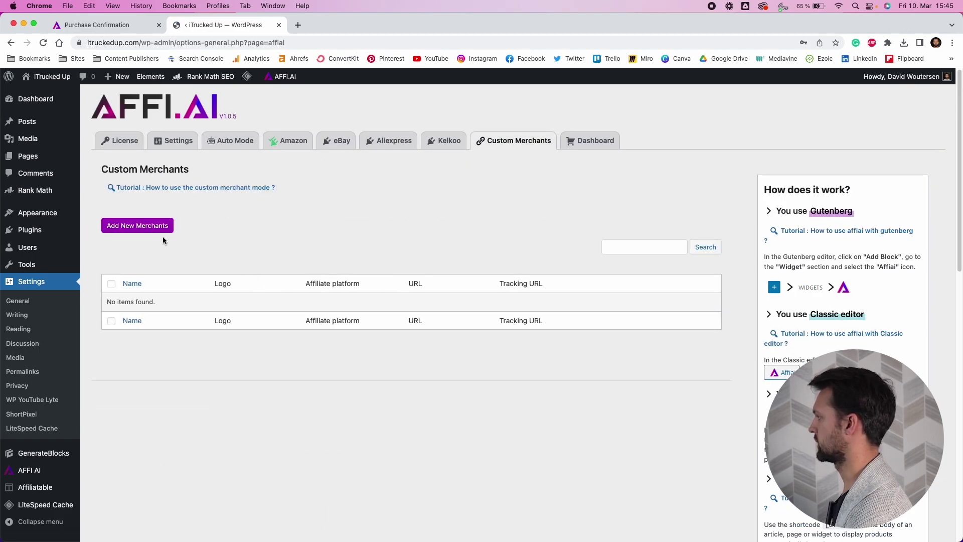
Look at the Add New Merchants form, then go to the empty AFFI.AI Dashboard
left_click(157, 225)
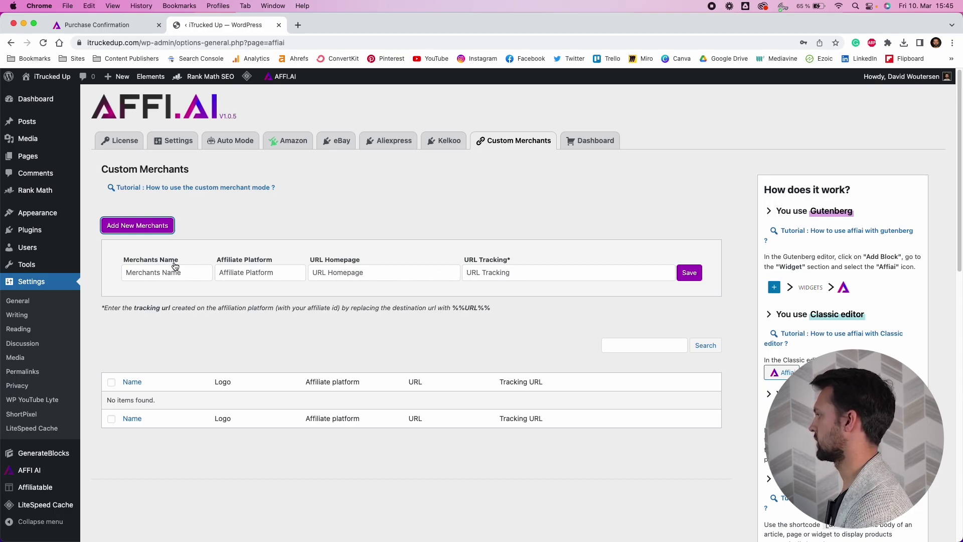
left_click(290, 219)
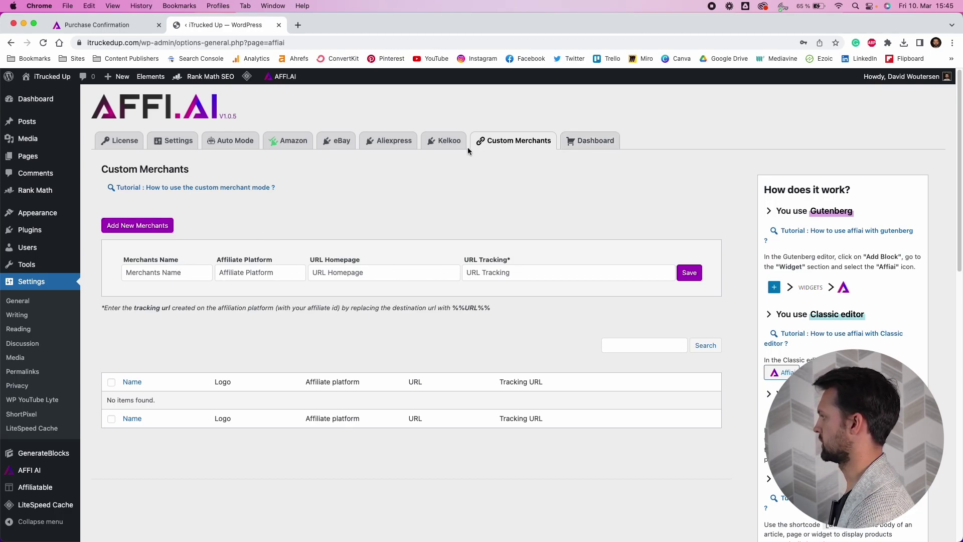
left_click(583, 146)
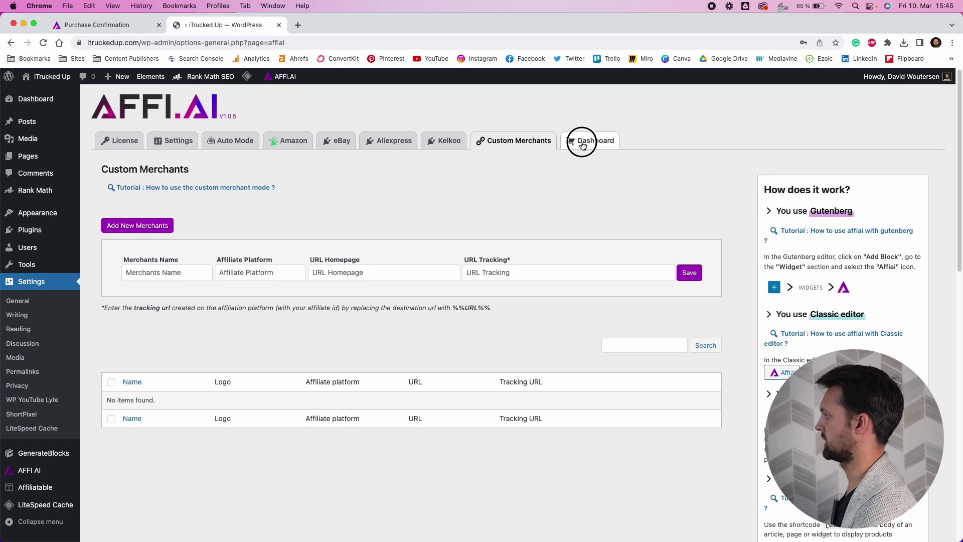
left_click(582, 146)
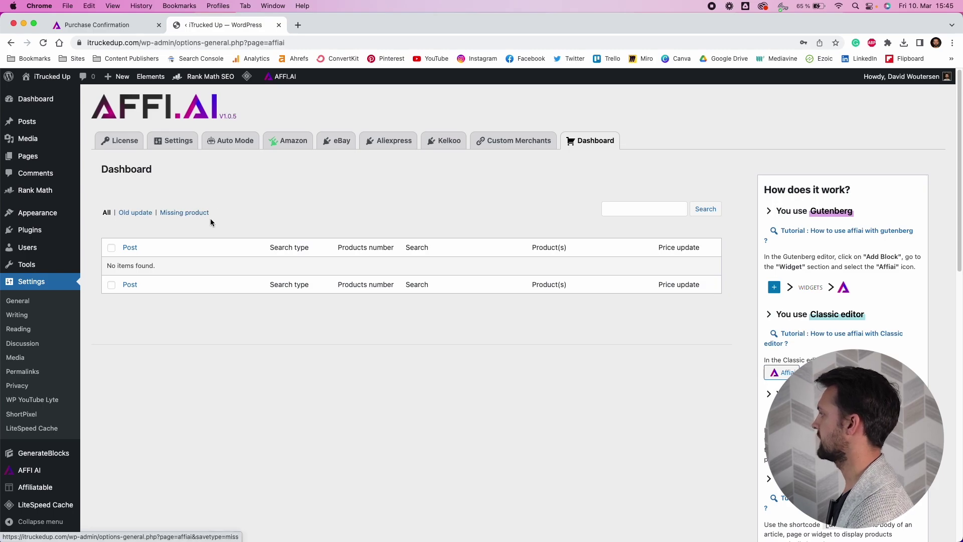
Review the main settings' call-to-action layouts and rating styles, keeping Semi-Circle ratings
left_click(158, 142)
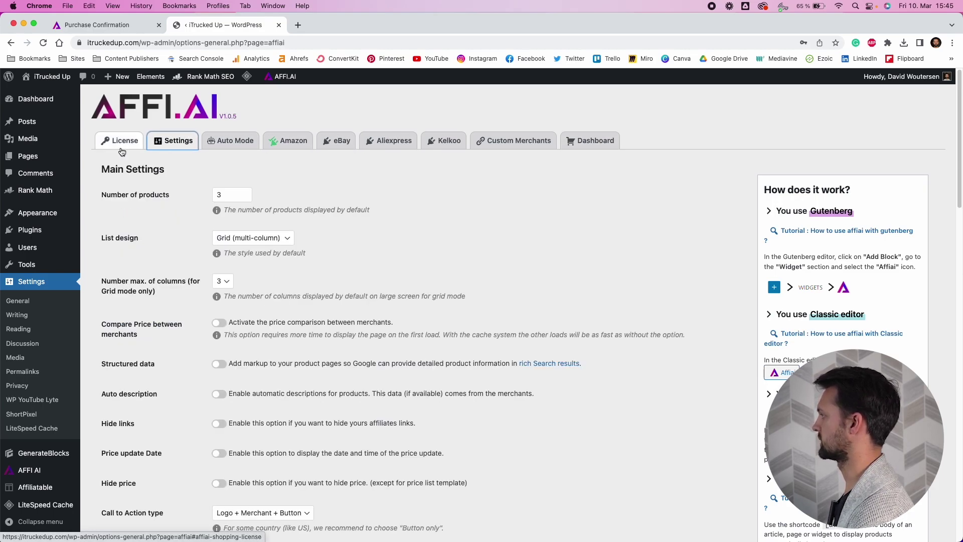
scroll(199, 213, "down", 2)
scroll(200, 217, "down", 5)
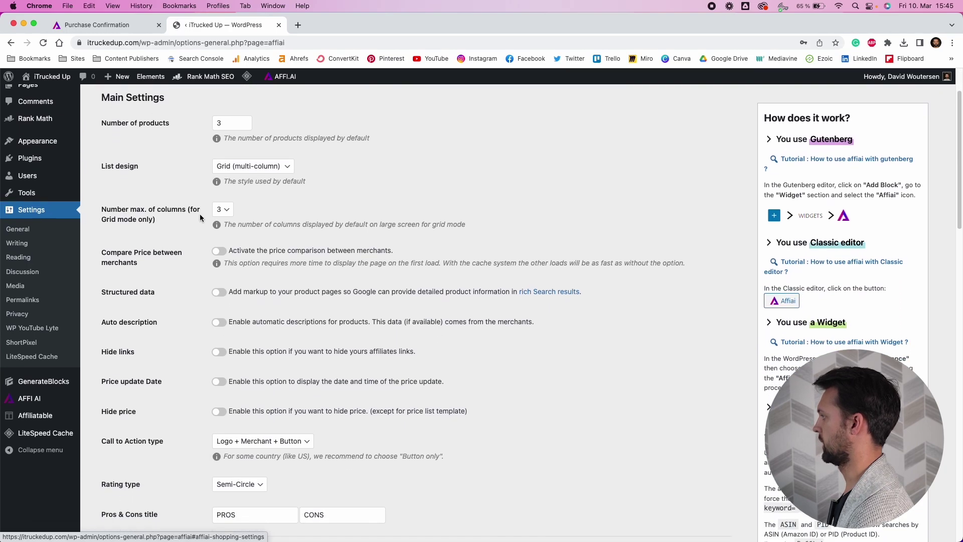
scroll(200, 221, "down", 2)
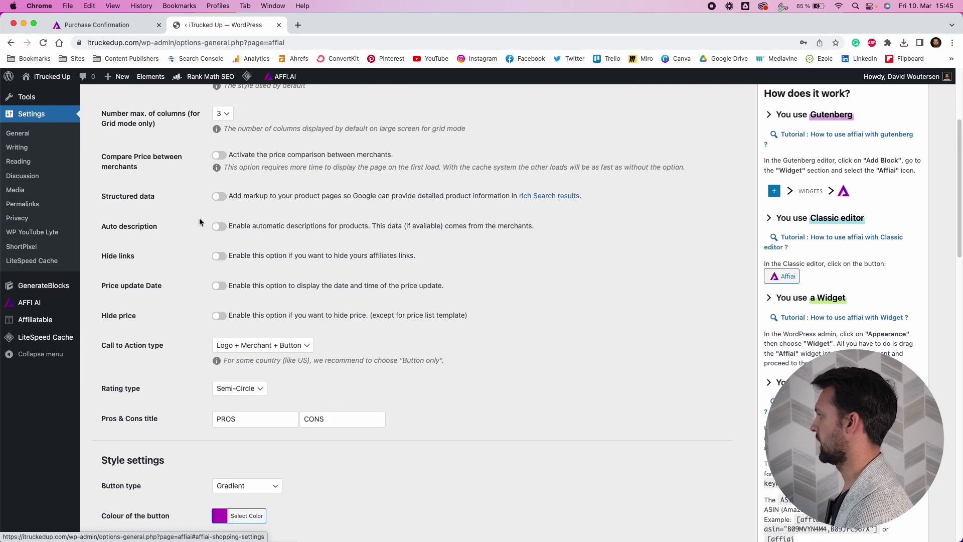
scroll(200, 222, "down", 4)
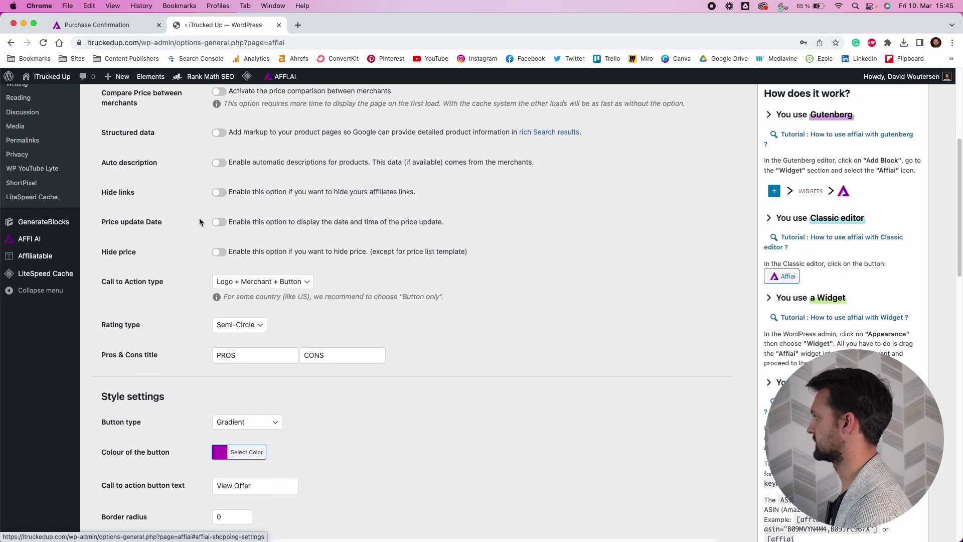
scroll(199, 222, "down", 2)
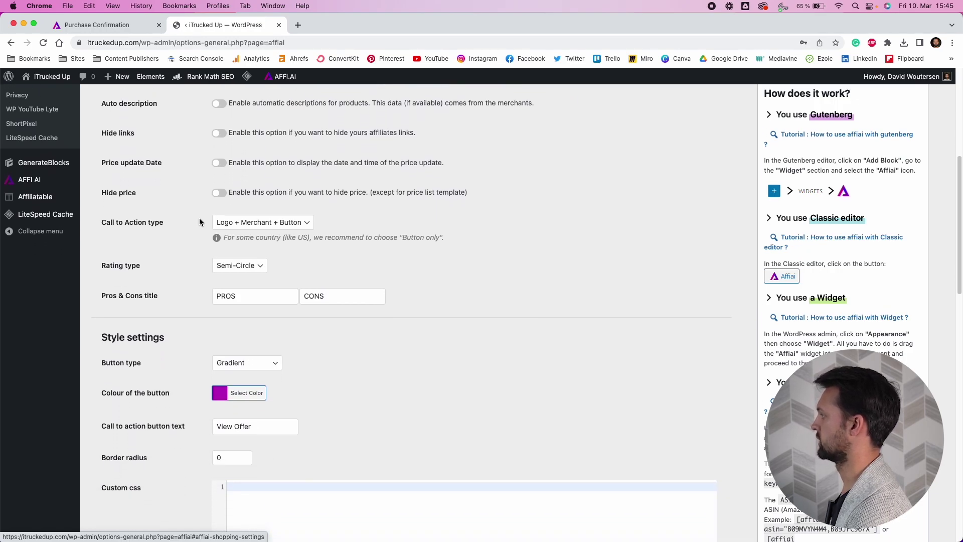
scroll(200, 222, "down", 2)
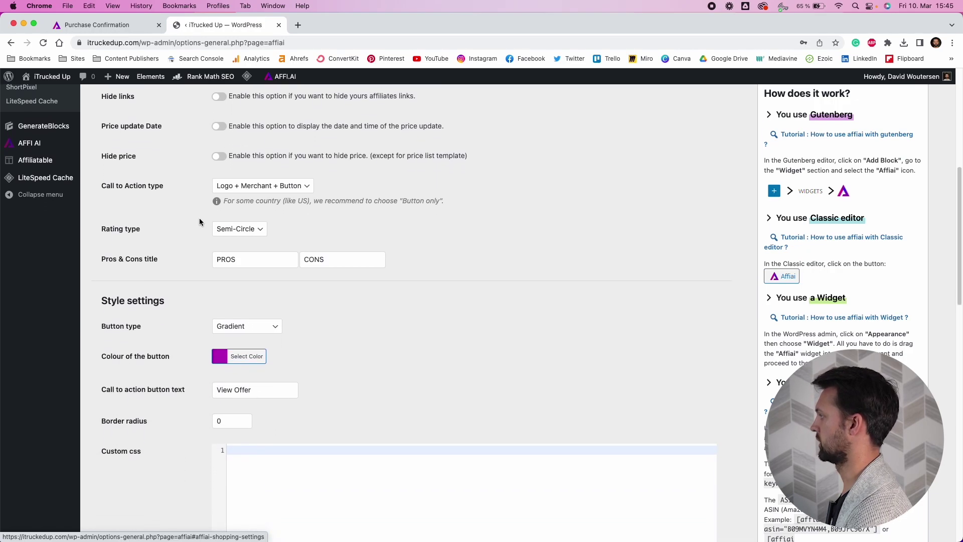
scroll(198, 223, "down", 2)
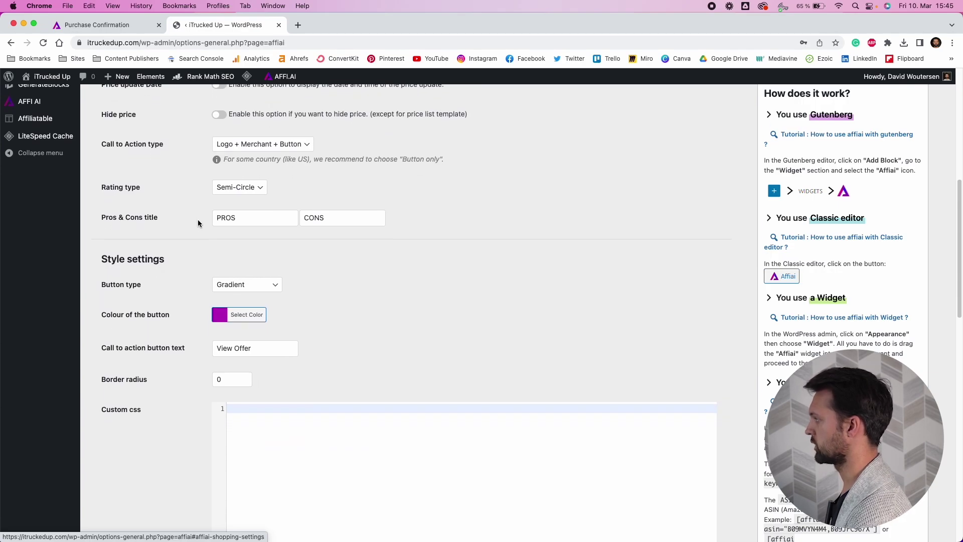
left_click(276, 131)
left_click(406, 163)
left_click(257, 181)
left_click(353, 177)
Toggle hiding product prices on and back off, and keep Gradient button style
scroll(301, 151, "up", 4)
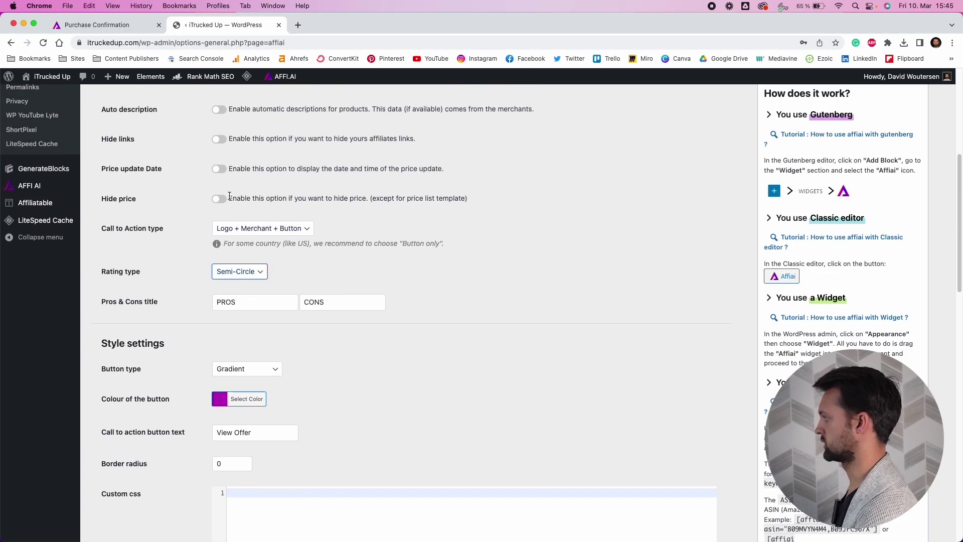
left_click(221, 200)
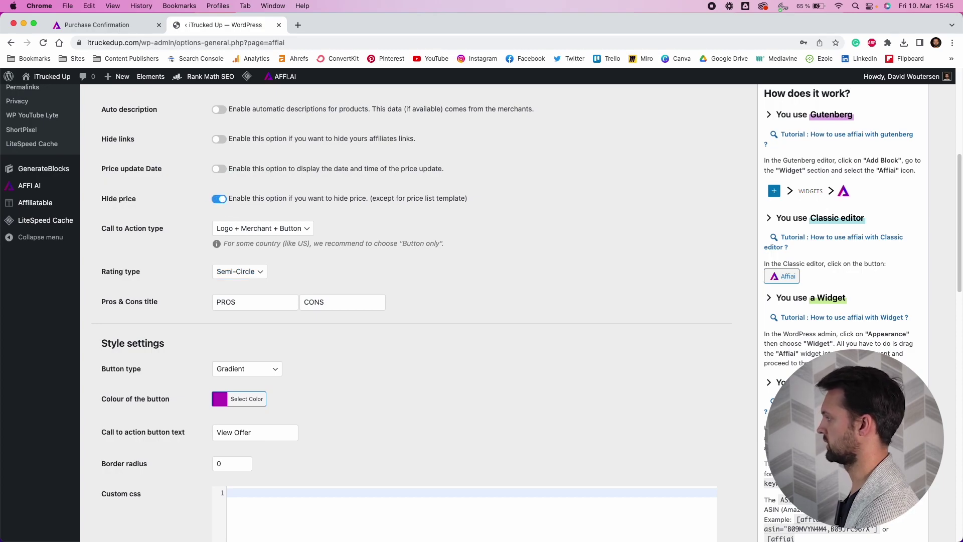
left_click(219, 199)
scroll(194, 302, "down", 3)
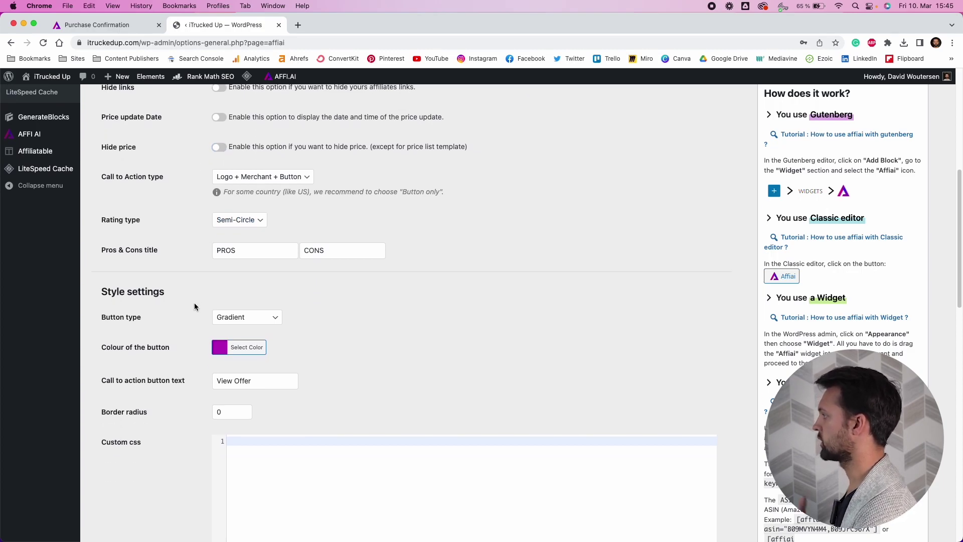
scroll(195, 304, "down", 5)
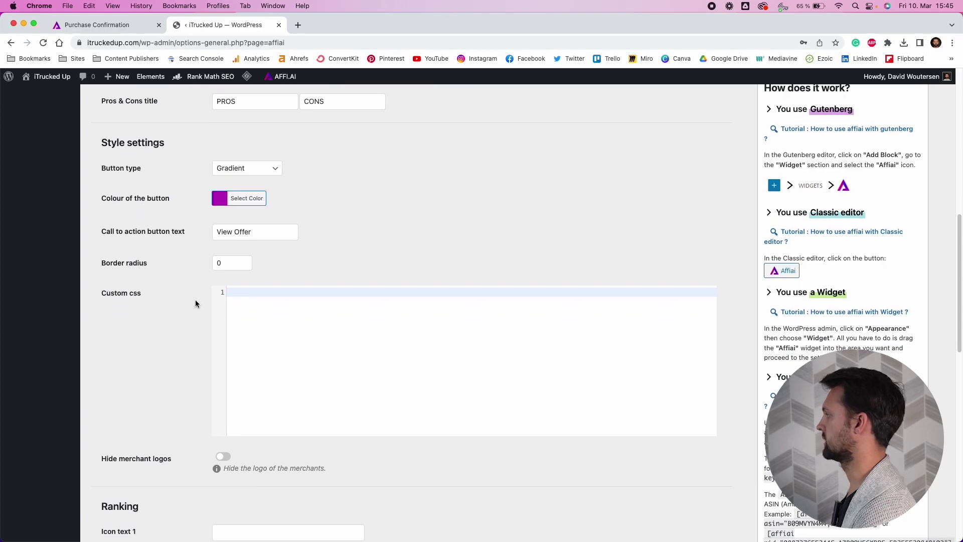
left_click(274, 137)
left_click(283, 177)
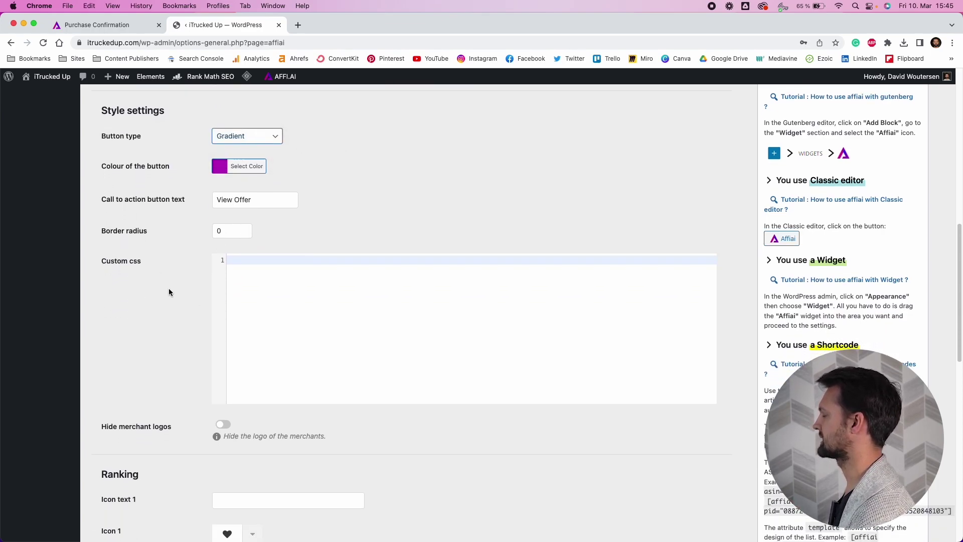
Check the first ranking icon choices without changing them and save the settings
scroll(171, 293, "down", 5)
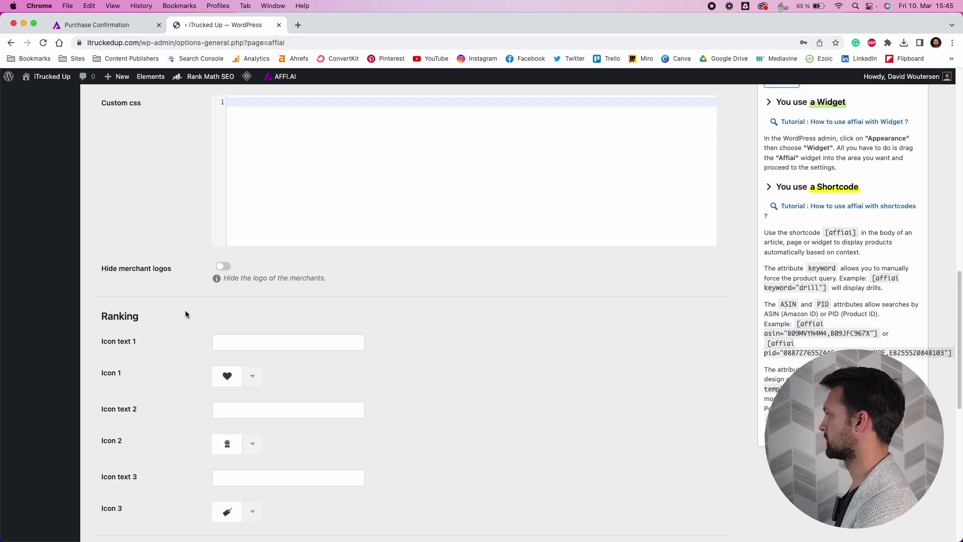
scroll(187, 311, "down", 3)
scroll(190, 304, "down", 2)
left_click(256, 218)
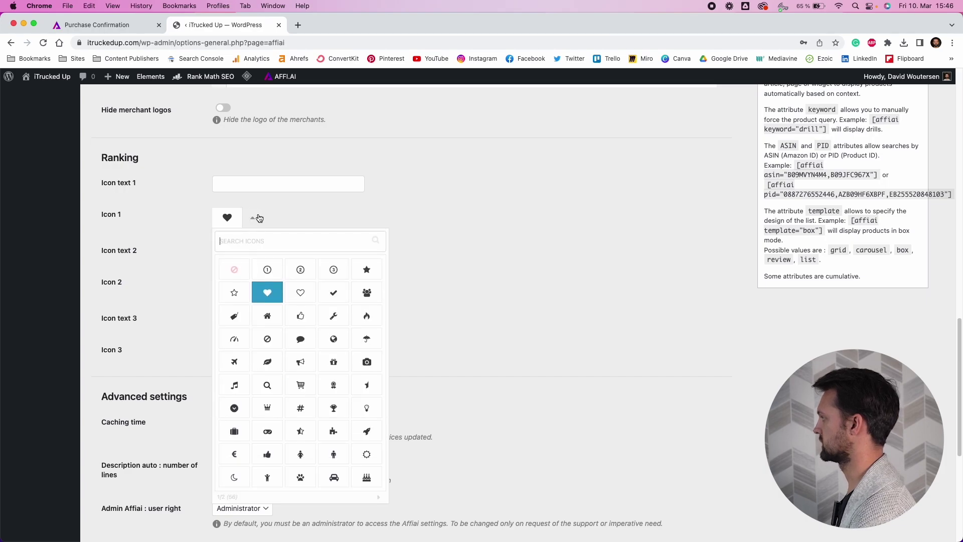
left_click(259, 218)
scroll(195, 327, "down", 3)
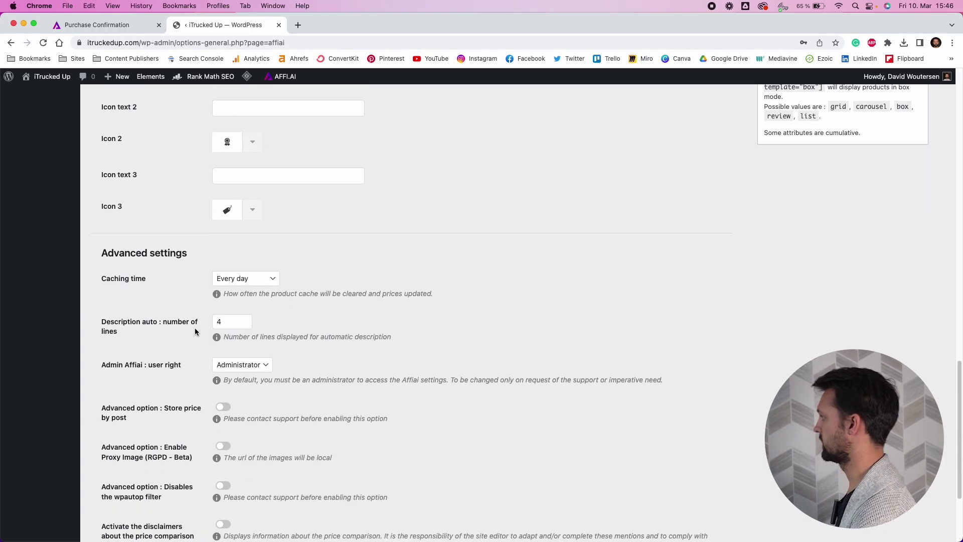
scroll(199, 322, "down", 3)
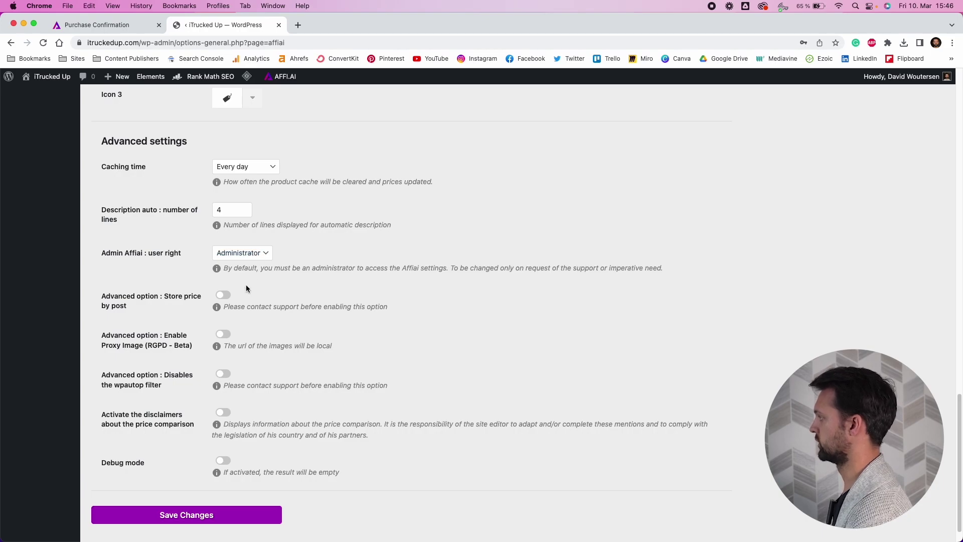
left_click(186, 515)
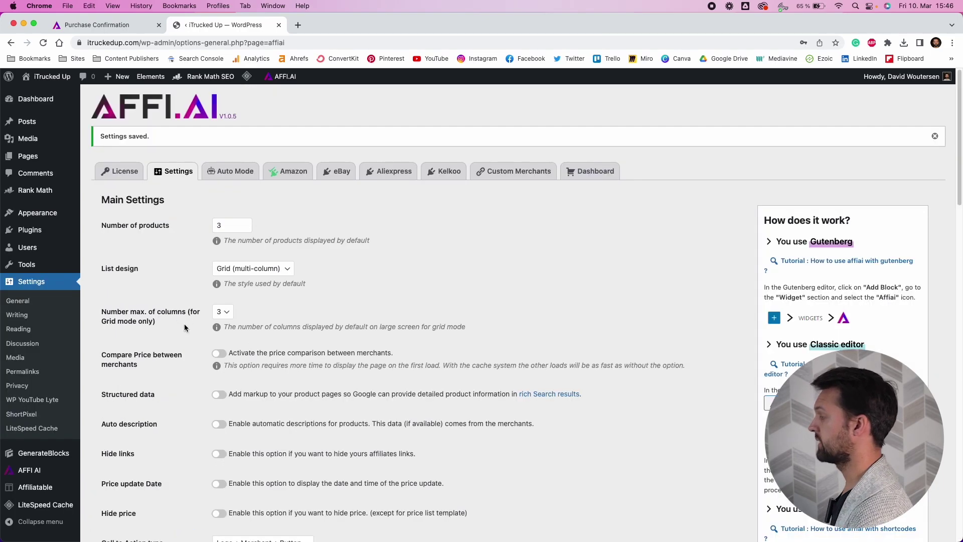
Enable Auto Mode in and after post content for Amazon, Automotive category, and save
left_click(219, 173)
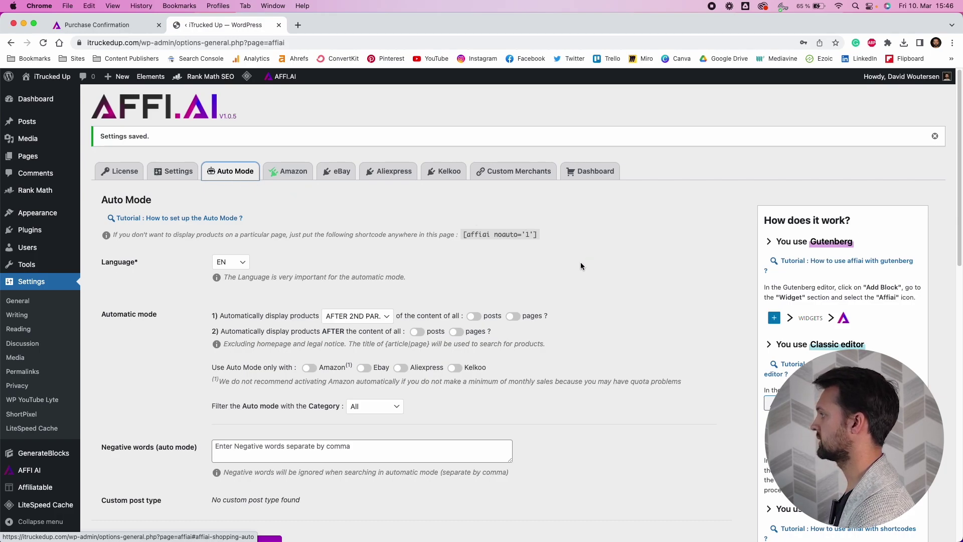
scroll(547, 262, "down", 3)
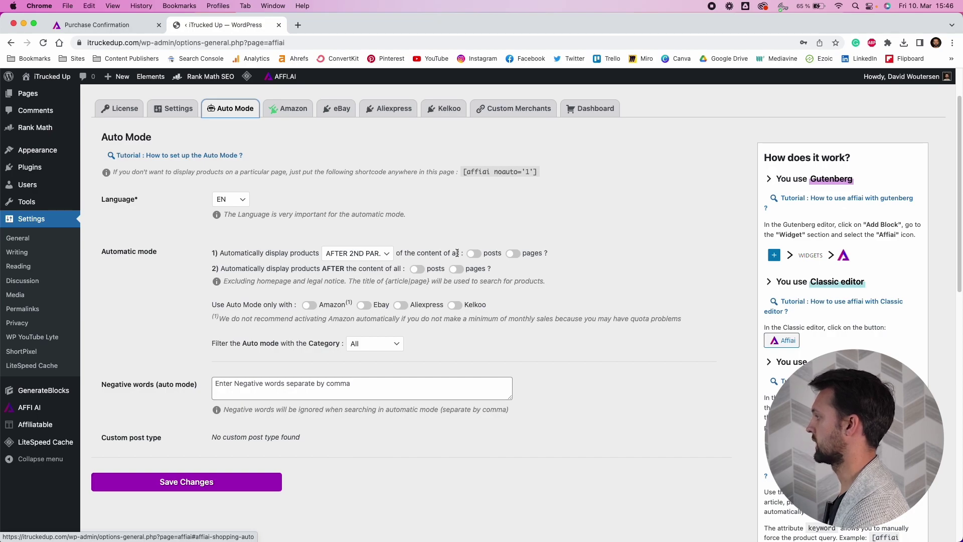
left_click(474, 254)
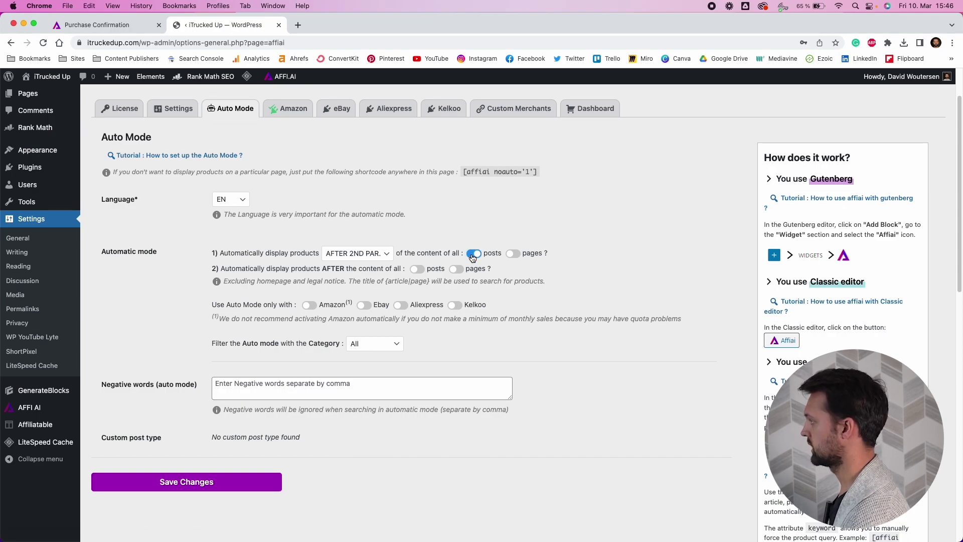
left_click(417, 269)
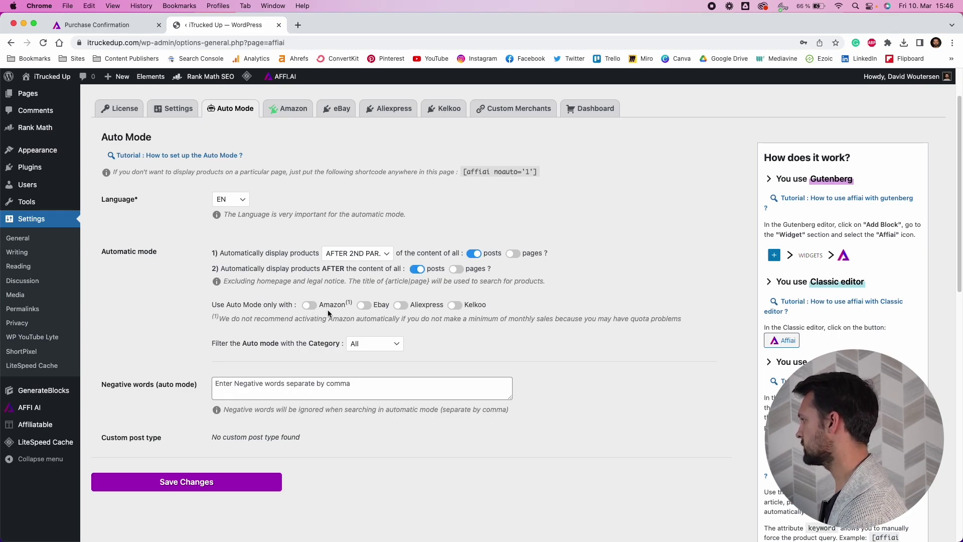
left_click(308, 307)
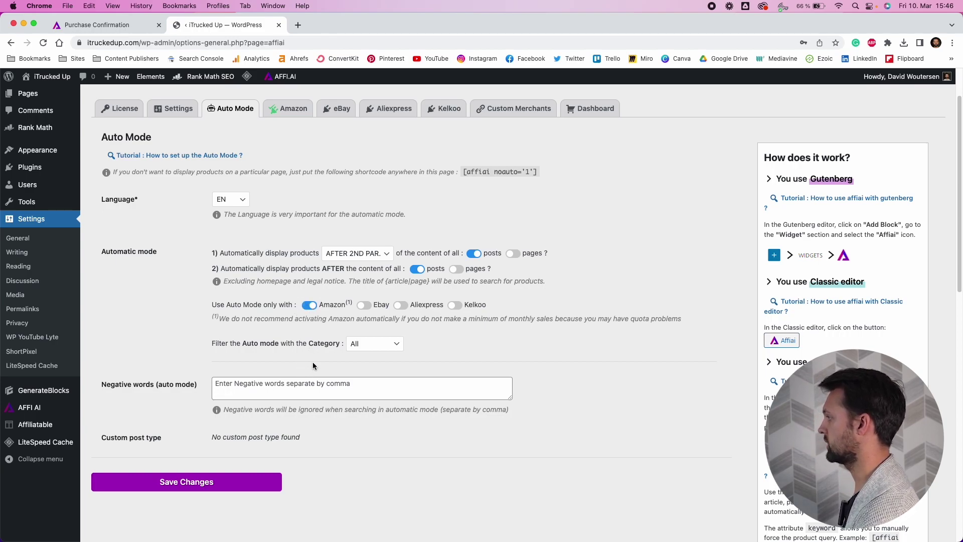
left_click(376, 350)
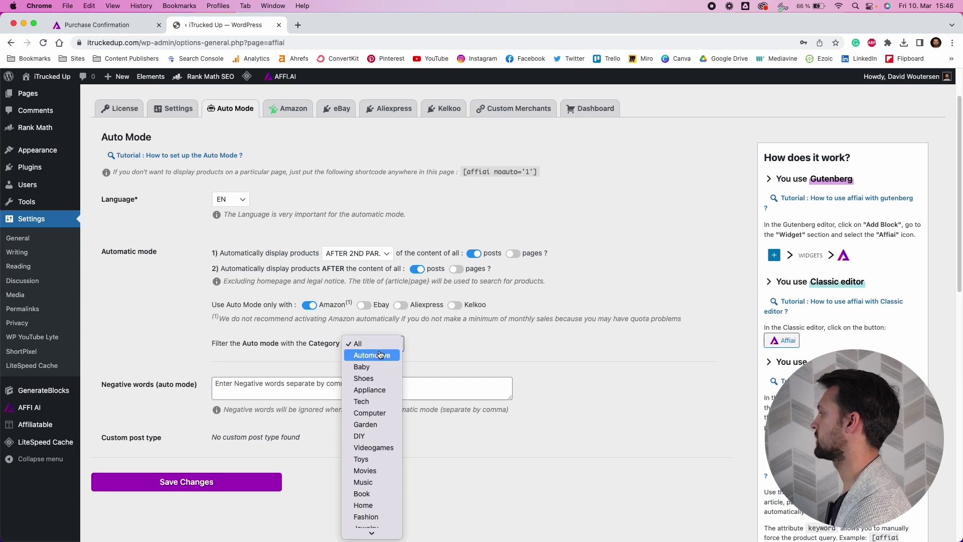
scroll(376, 386, "down", 2)
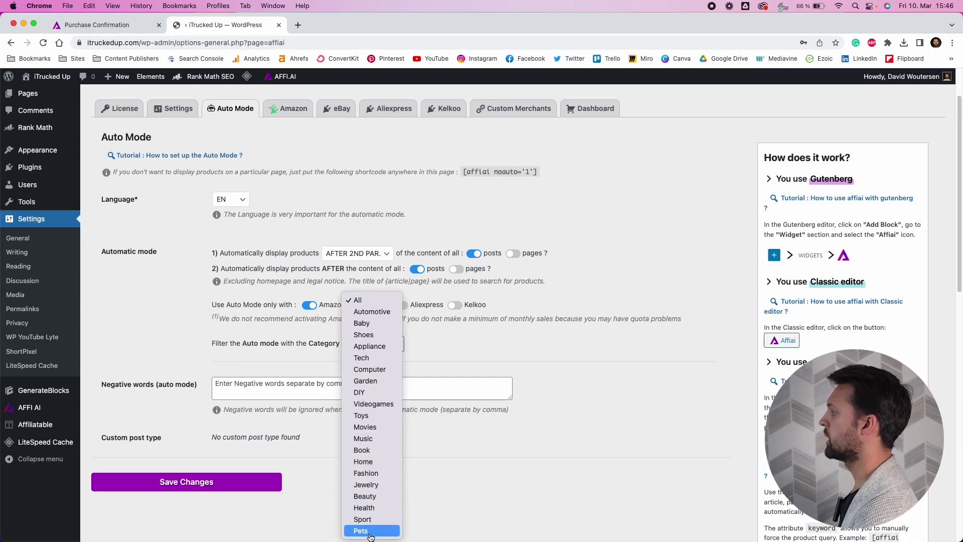
left_click(377, 313)
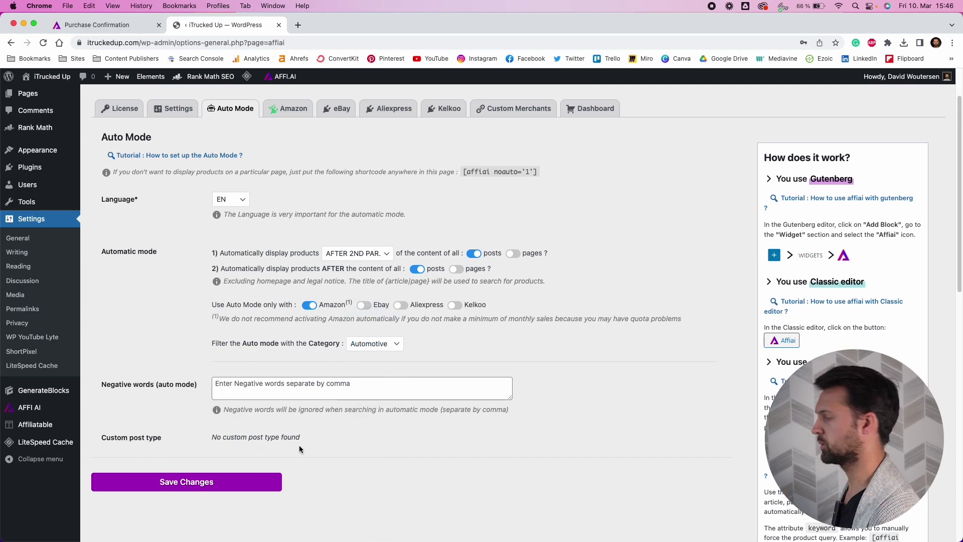
left_click(268, 482)
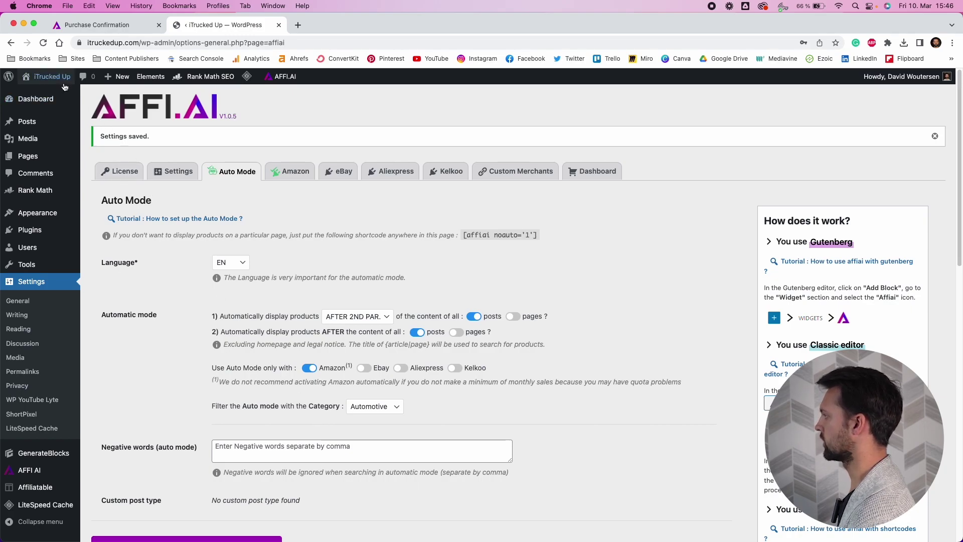
Open All Posts in a new tab and review the lower-a-truck article's product boxes
mouse_move(43, 128)
left_click(101, 124, "super")
left_click(311, 25)
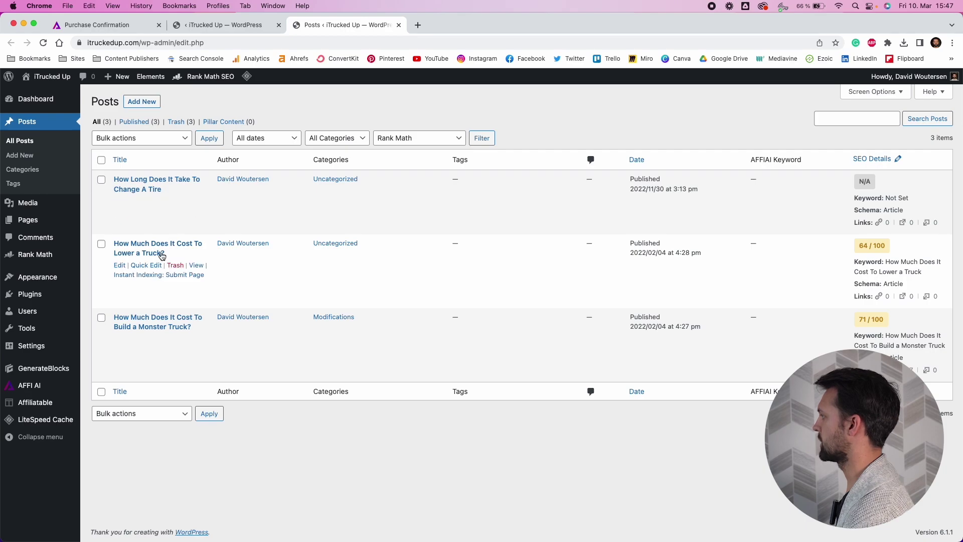
left_click(194, 264)
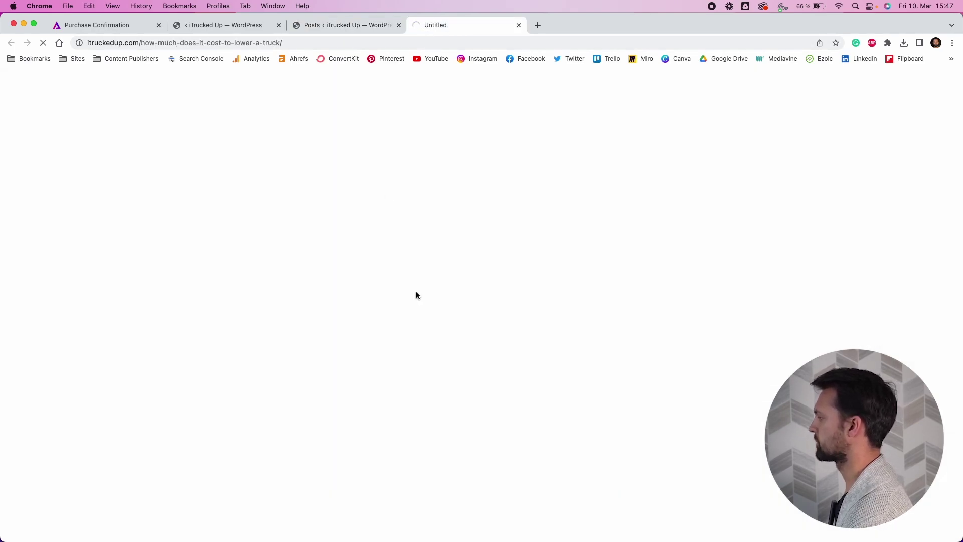
scroll(489, 299, "down", 3)
scroll(398, 346, "down", 1)
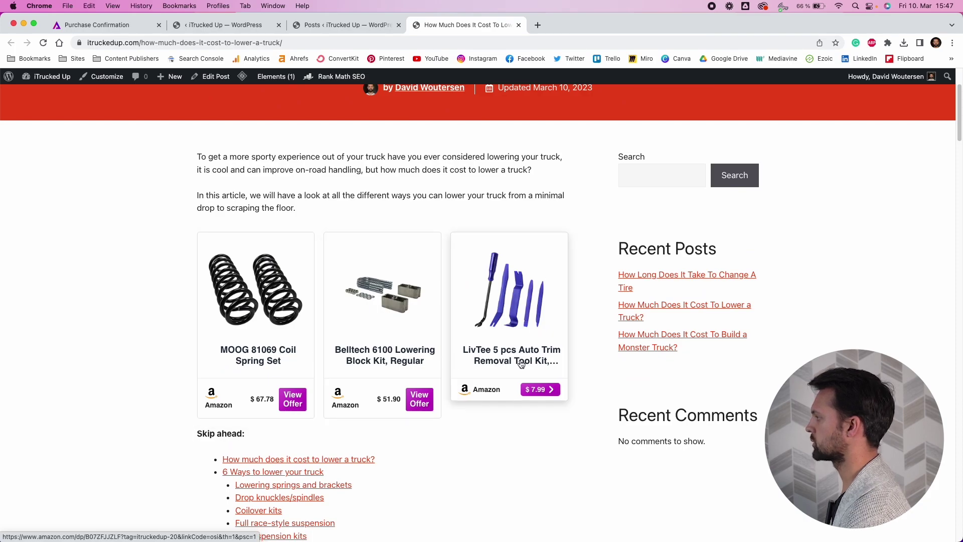
scroll(543, 473, "down", 15)
scroll(542, 470, "down", 20)
scroll(477, 439, "down", 10)
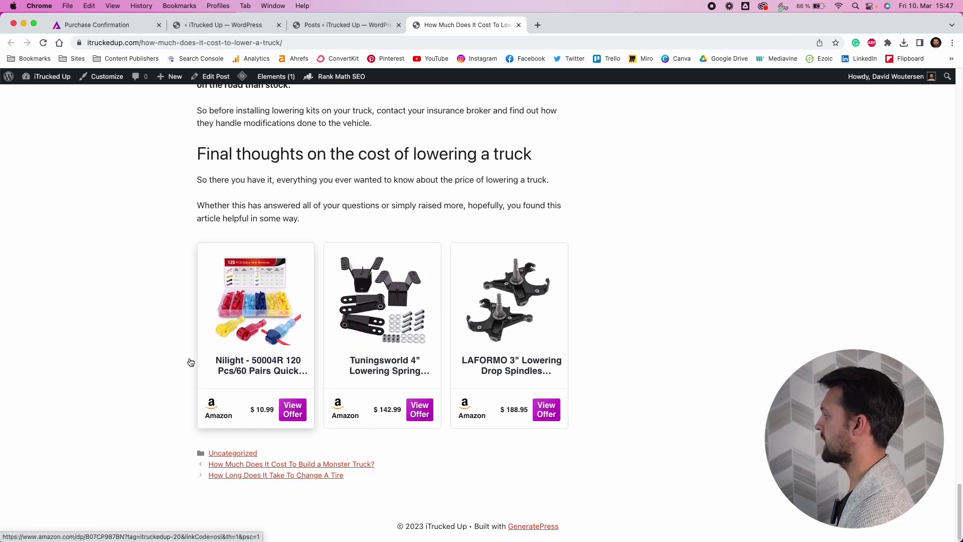
left_click(334, 25)
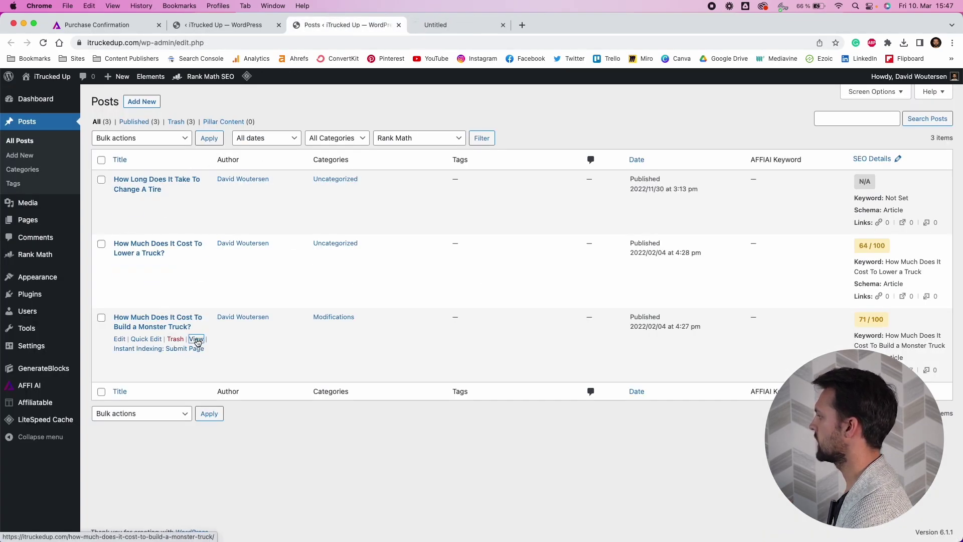
Review the monster truck article's product boxes, then close that tab
left_click(196, 339, "super")
left_click(466, 28)
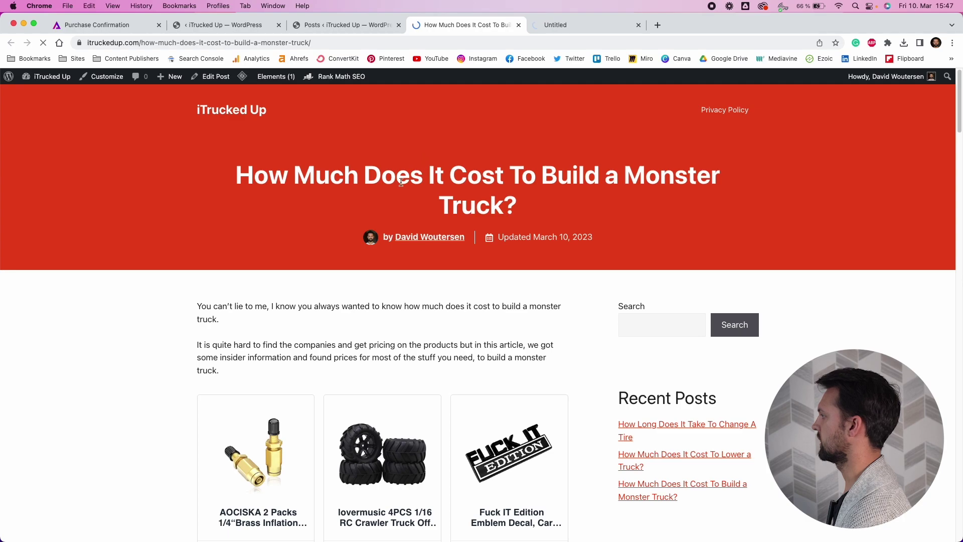
scroll(368, 269, "down", 5)
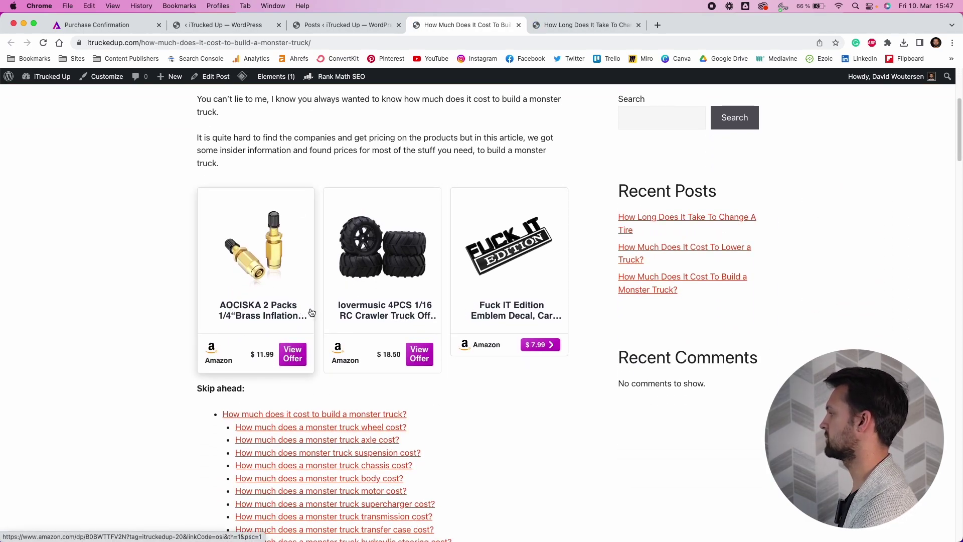
scroll(485, 418, "down", 20)
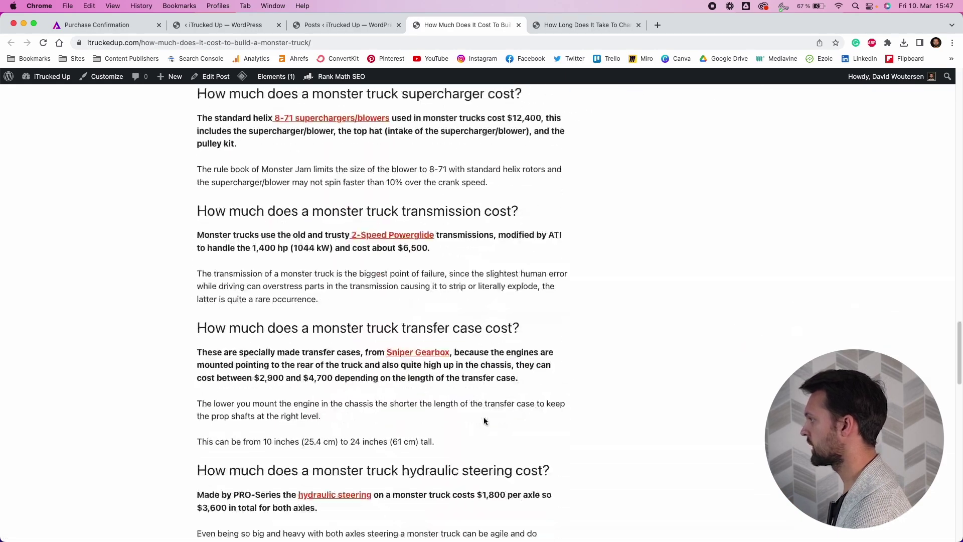
scroll(484, 420, "down", 15)
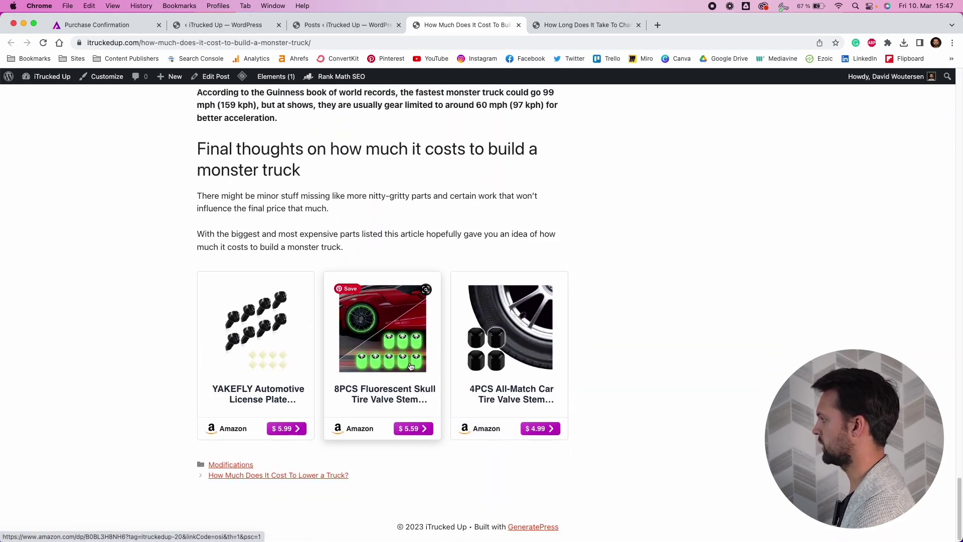
middle_click(470, 19)
Scroll through the tire-change article's Amazon car door step boxes and return to the posts list
scroll(150, 393, "down", 1)
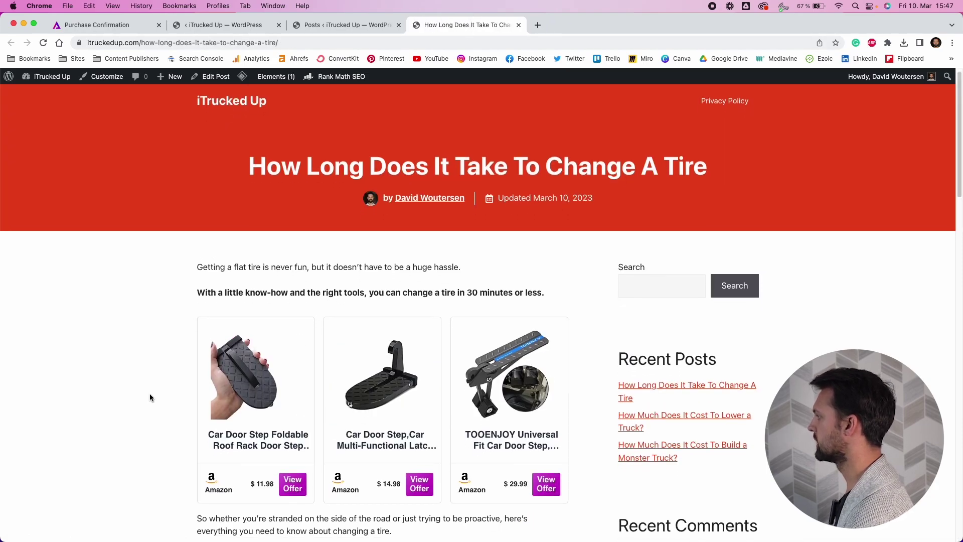
scroll(150, 398, "down", 1)
scroll(111, 414, "down", 3)
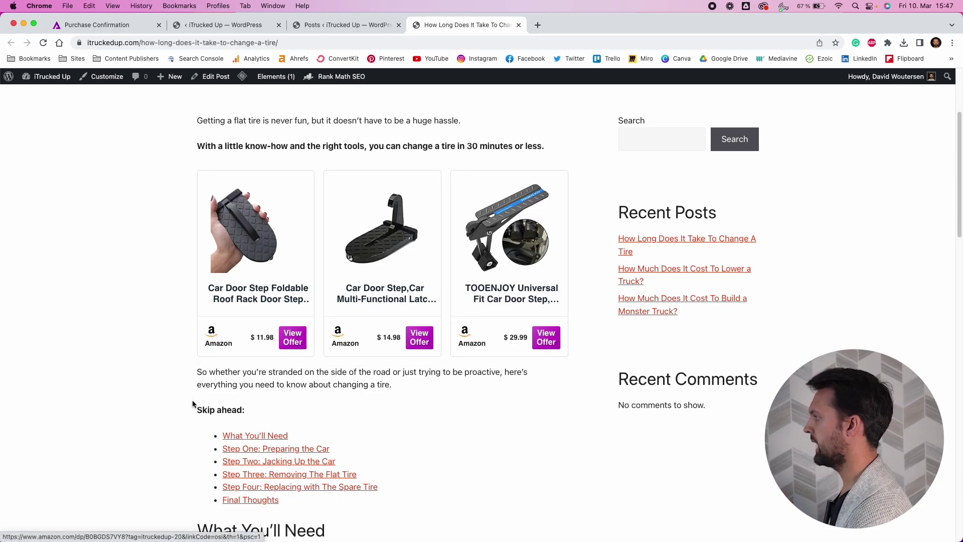
scroll(185, 409, "down", 7)
scroll(179, 415, "down", 15)
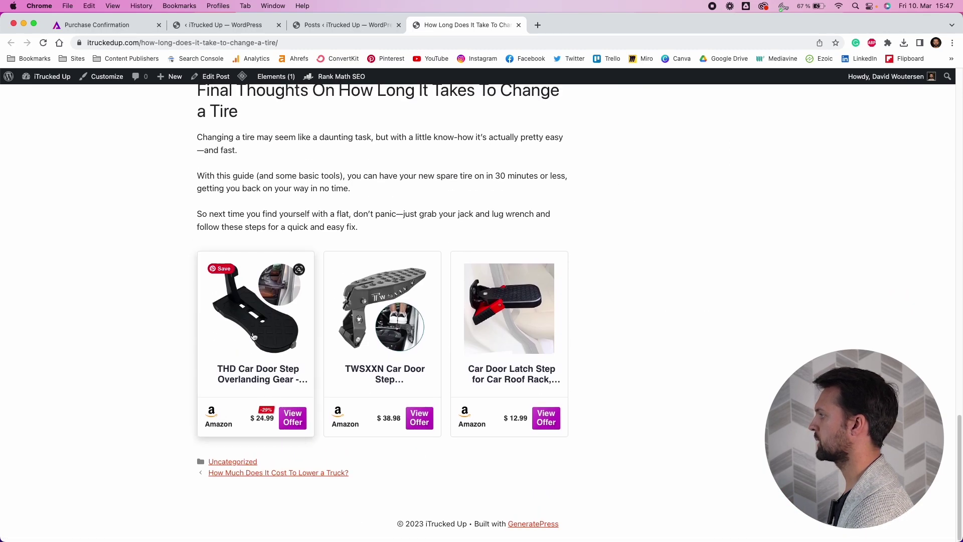
scroll(361, 142, "up", 20)
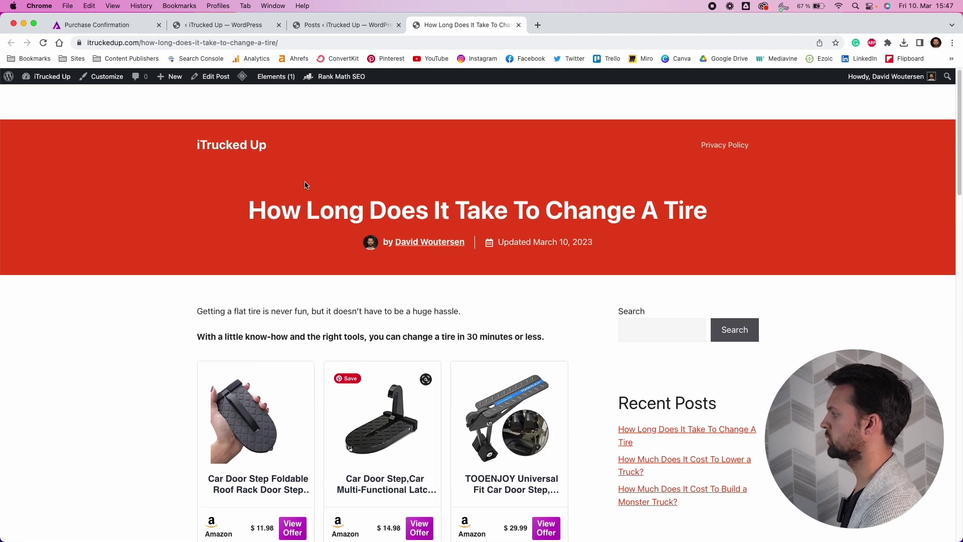
left_click(341, 25)
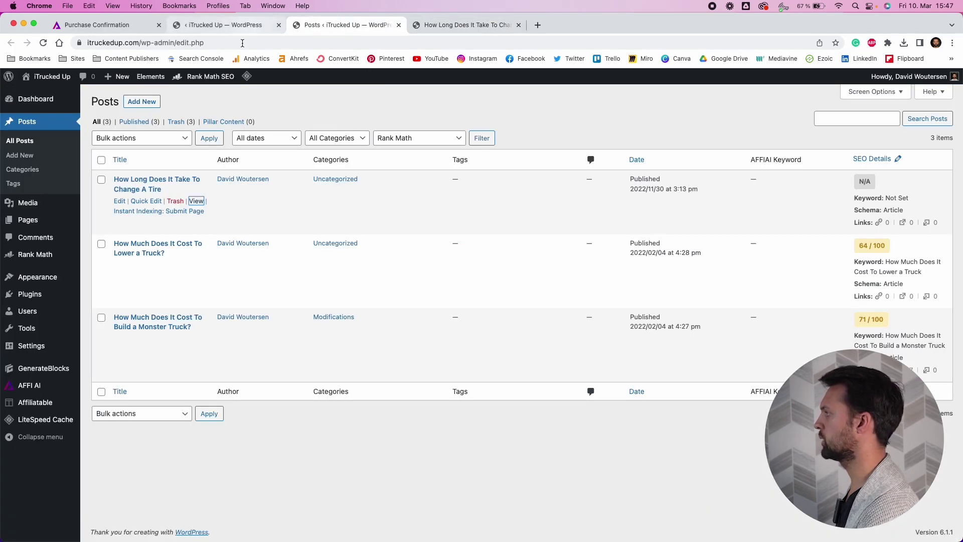
Open the tire-changing post in the editor and close the live article tab
left_click(120, 201)
middle_click(433, 29)
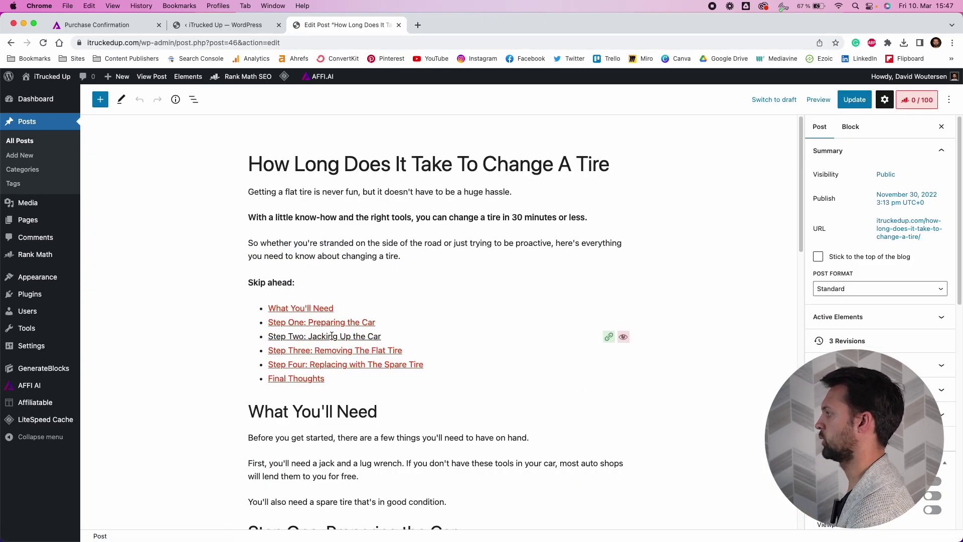
scroll(355, 332, "down", 8)
scroll(362, 325, "up", 5)
scroll(369, 329, "down", 1)
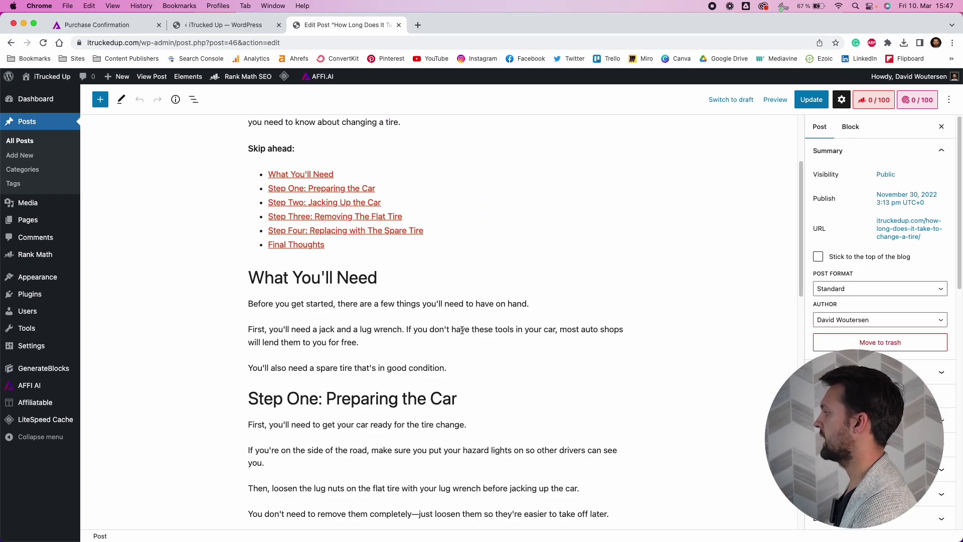
Insert an Affiai block via /affi after 'good condition.' and expand its Template panel
left_click(472, 368)
key("Return")
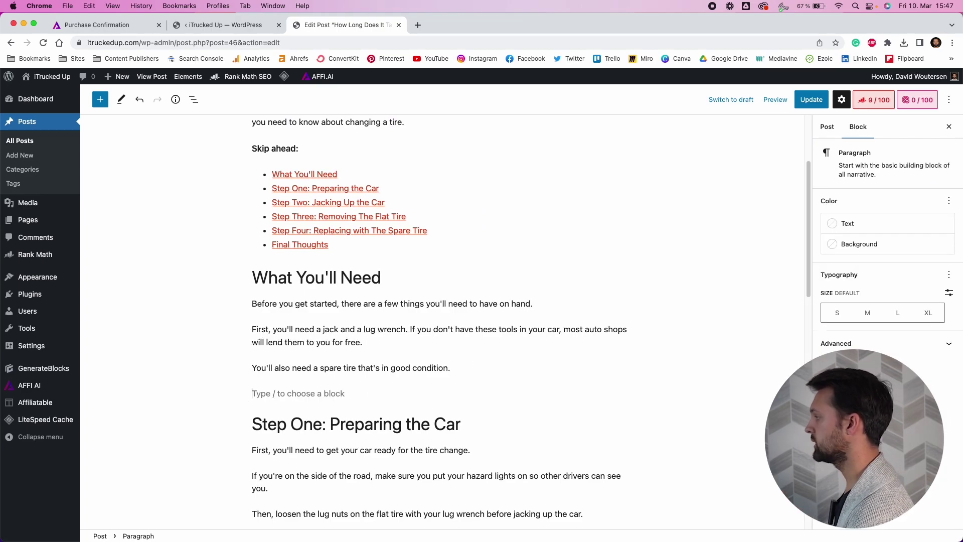
type("/affi")
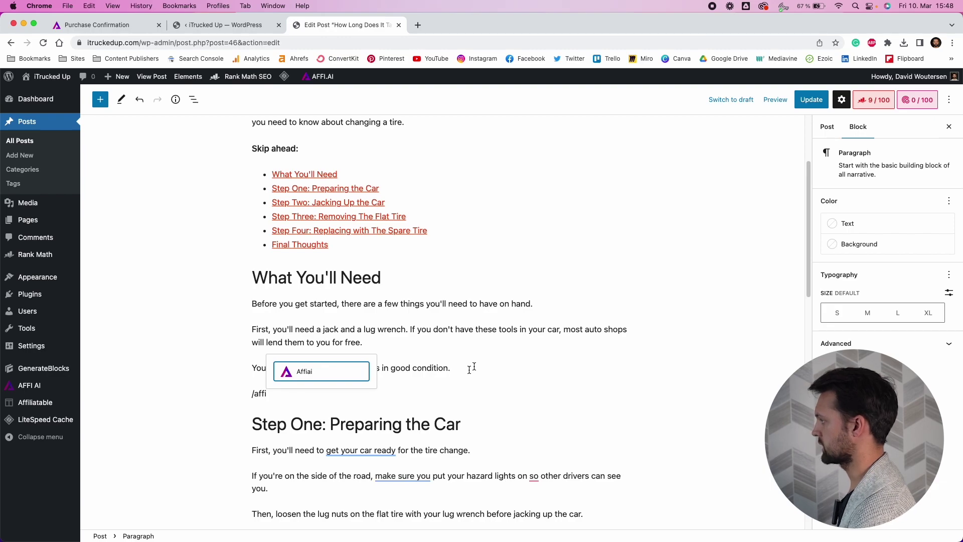
left_click(310, 374)
scroll(404, 317, "down", 2)
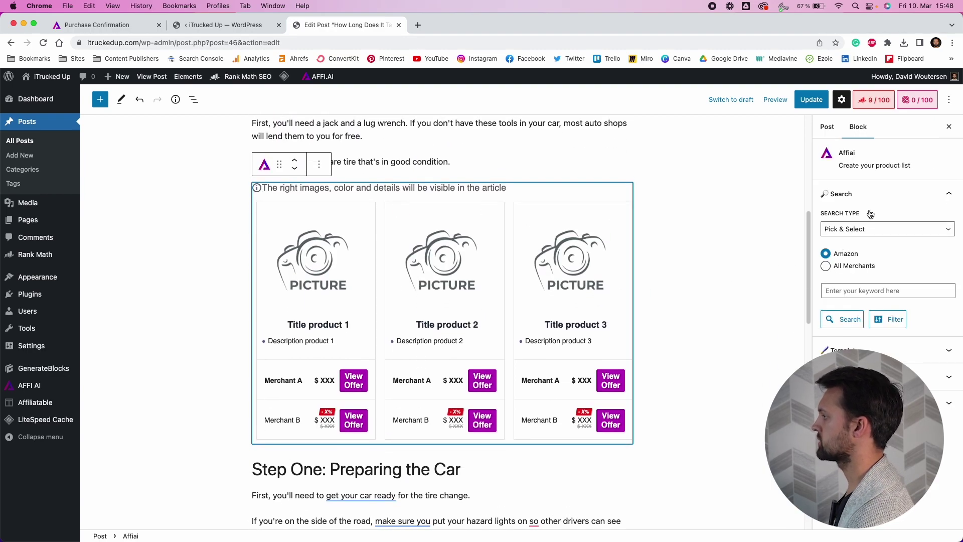
left_click(949, 354)
scroll(938, 362, "down", 3)
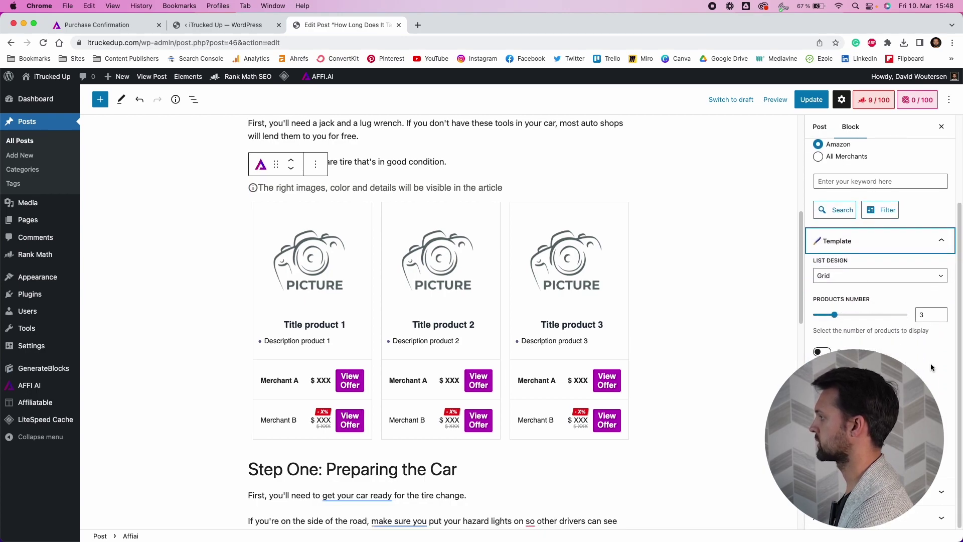
scroll(930, 363, "up", 2)
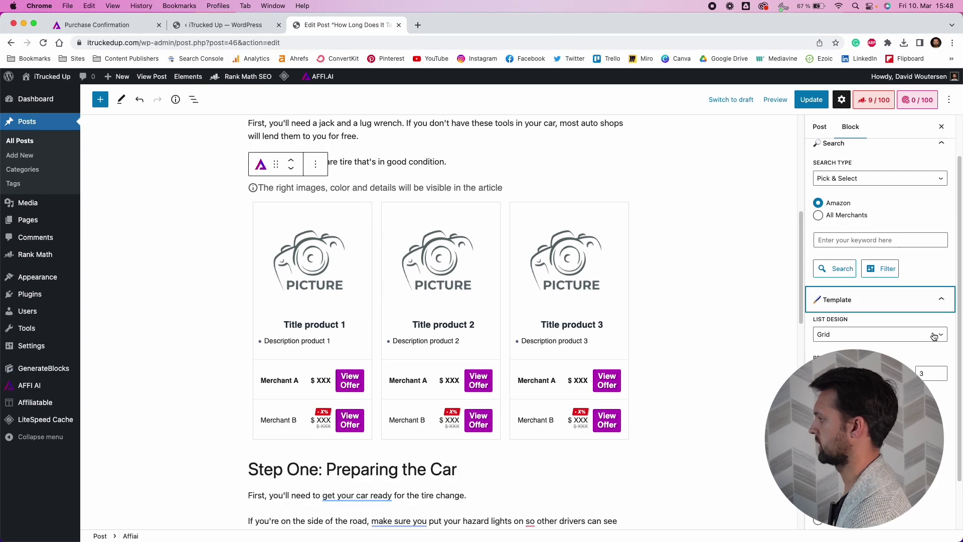
Set the Affiai block's List Design to Box after briefly trying Carousel
left_click(934, 337)
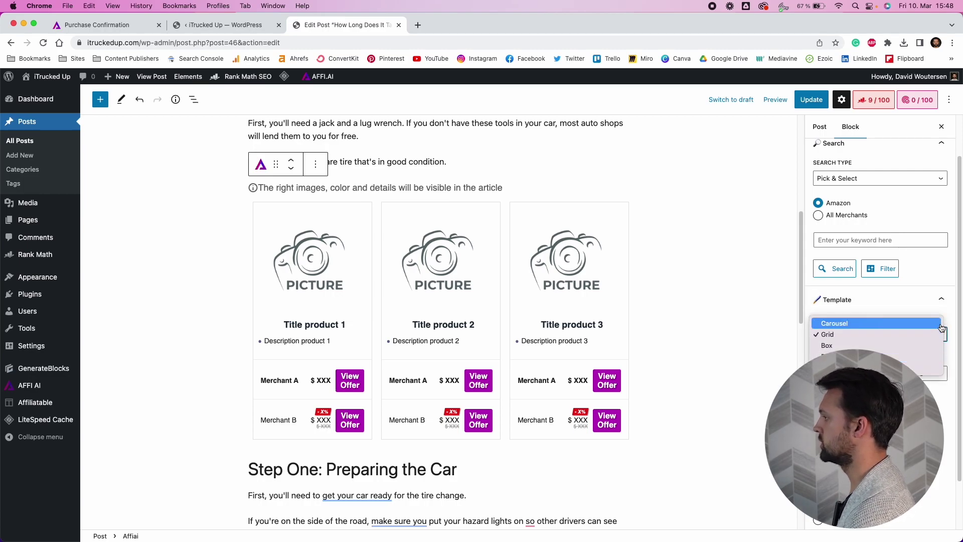
left_click(942, 324)
left_click(937, 334)
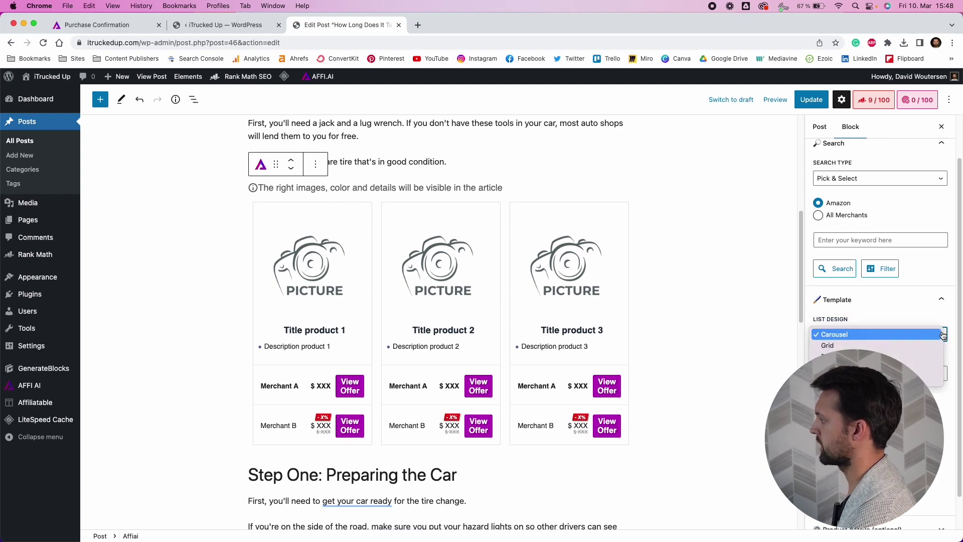
left_click(928, 357)
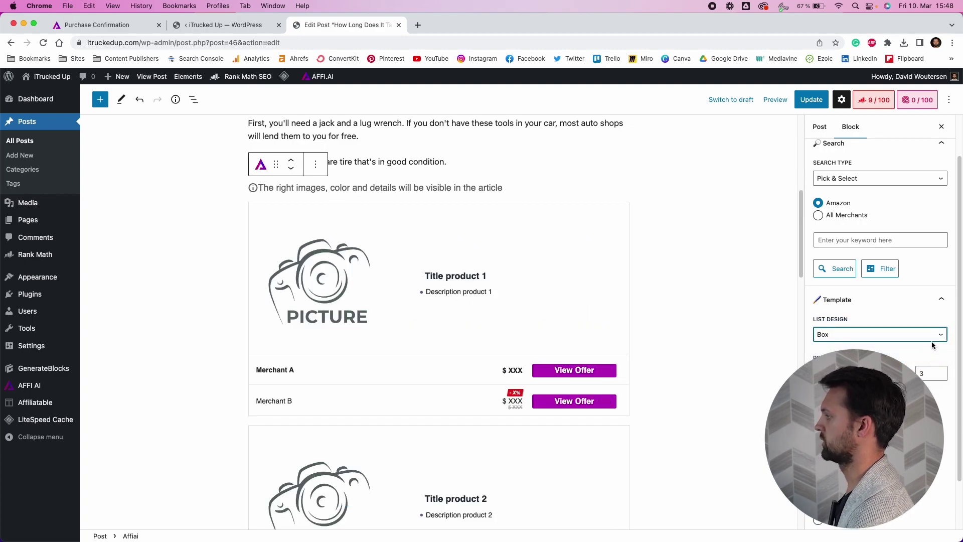
Switch Search Type to Keyword and enter 'car jack' as the search keyword
left_click(843, 178)
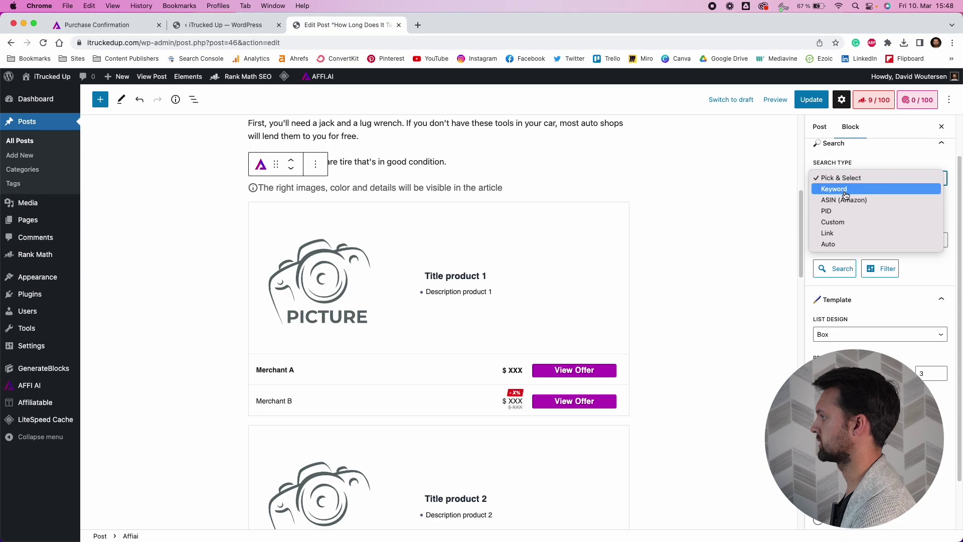
left_click(846, 190)
left_click(853, 206)
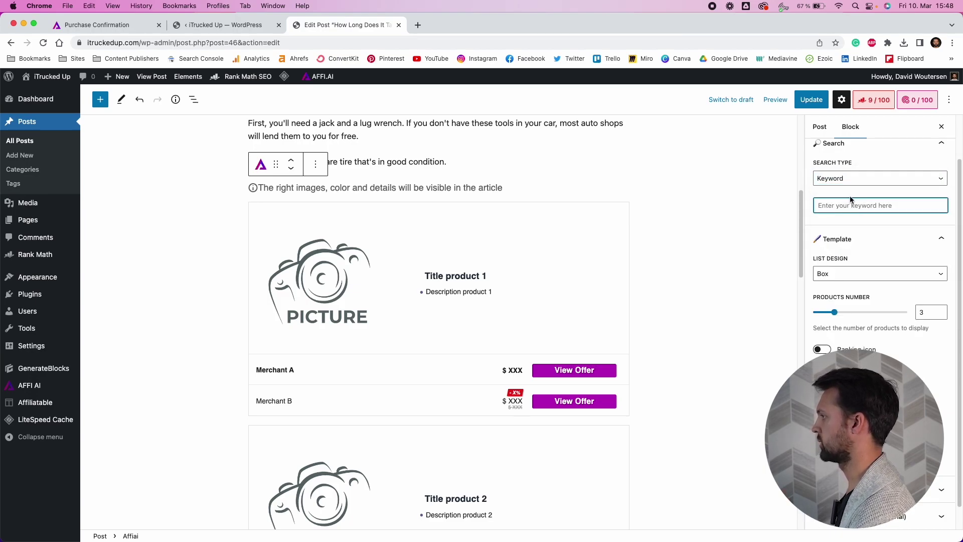
scroll(575, 230, "up", 1)
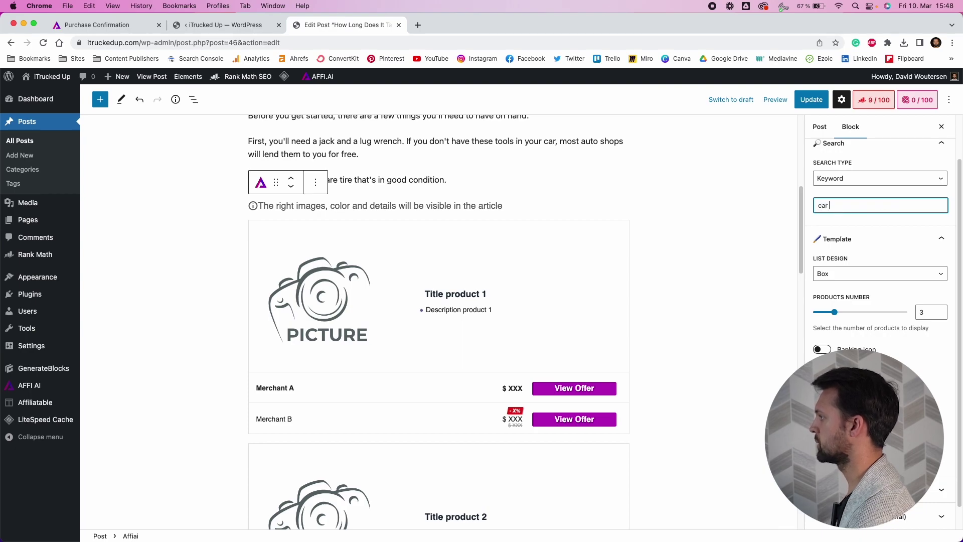
left_click(851, 223)
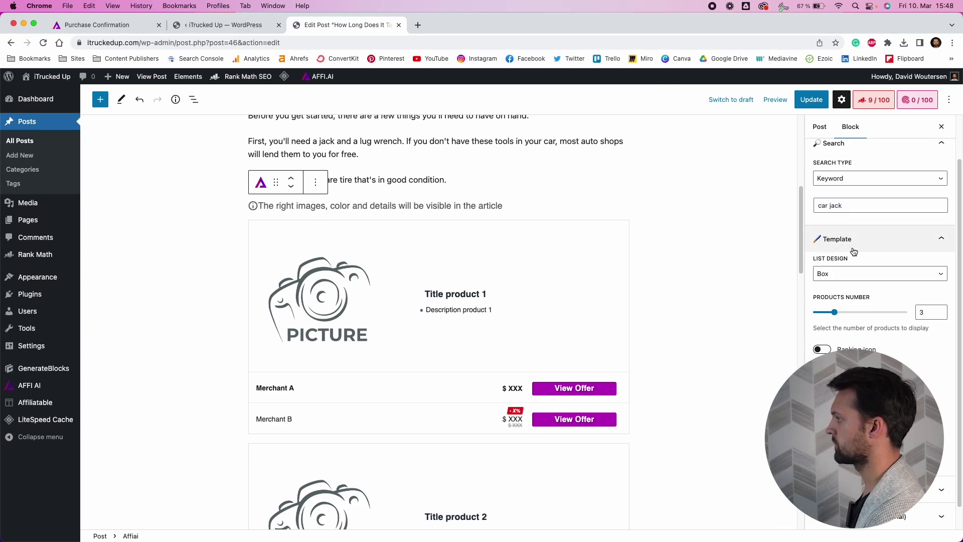
scroll(852, 241, "down", 1)
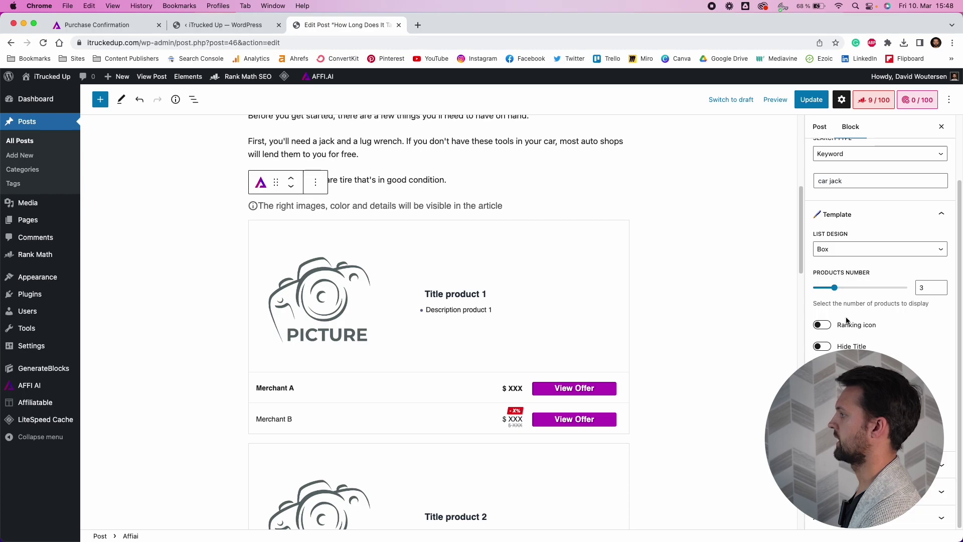
scroll(627, 424, "down", 5)
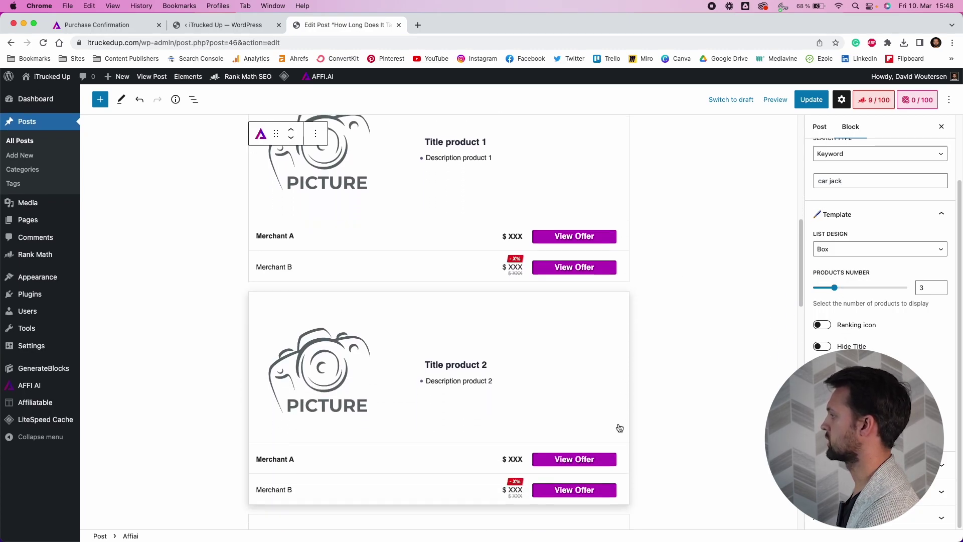
scroll(620, 427, "down", 15)
scroll(620, 427, "up", 12)
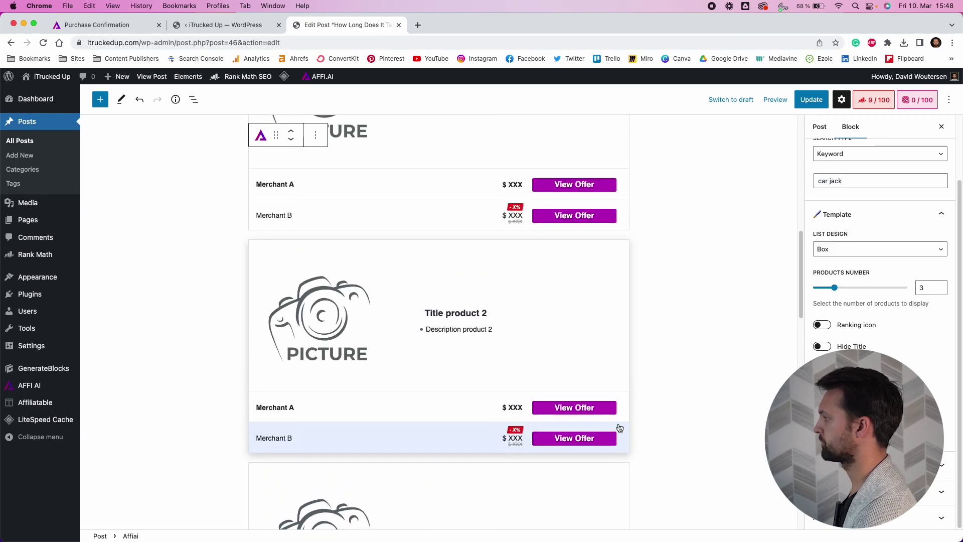
scroll(621, 428, "up", 9)
Preview the post in a new tab to check the three car jack boxes
left_click(778, 100)
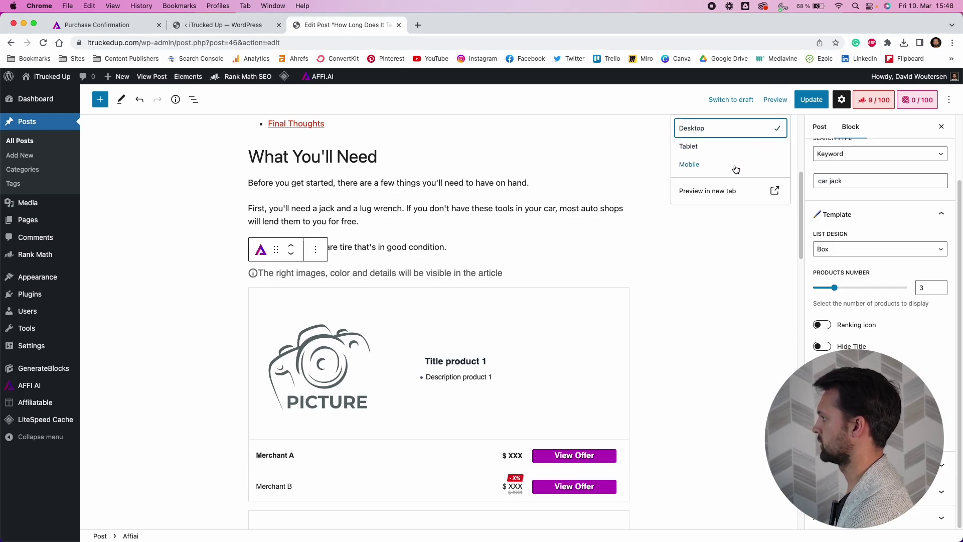
left_click(717, 190)
scroll(290, 336, "down", 14)
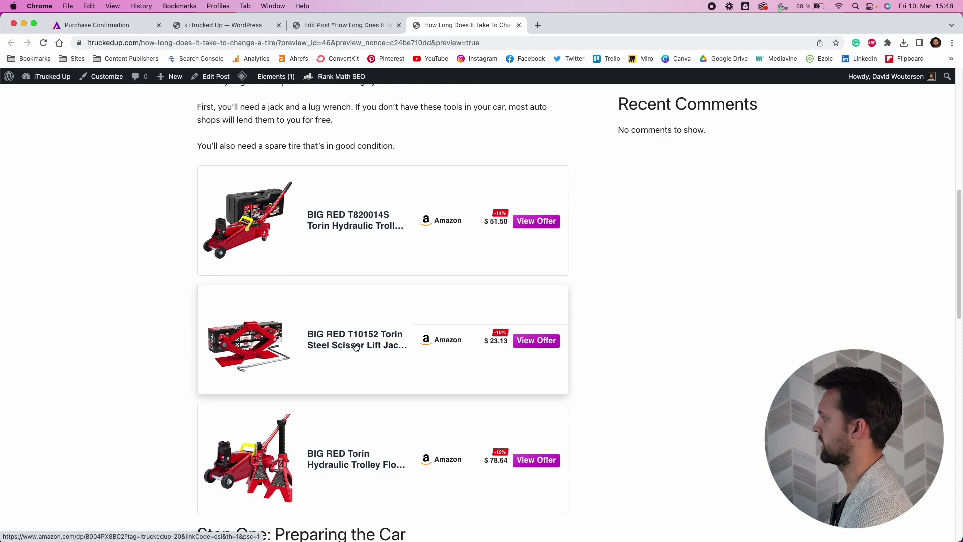
scroll(338, 426, "down", 2)
scroll(338, 426, "up", 3)
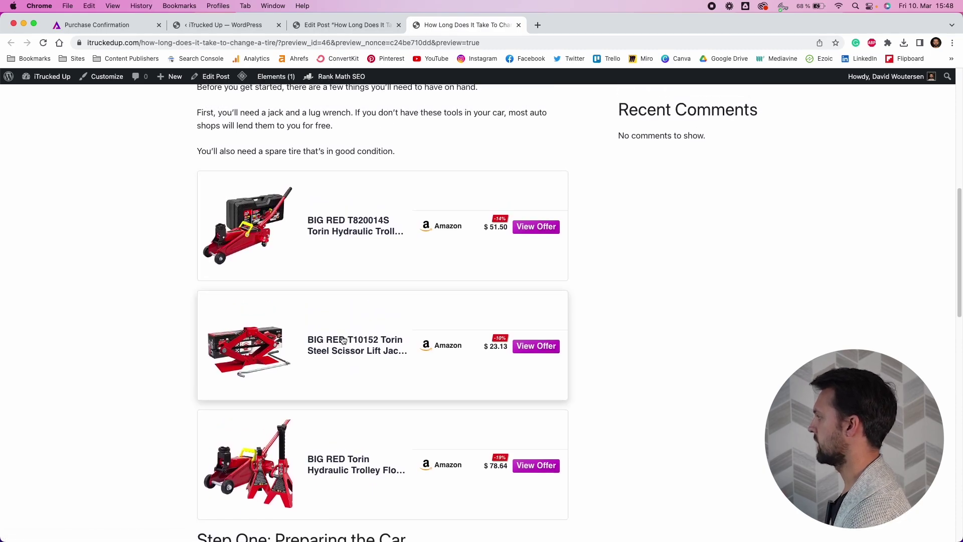
scroll(333, 436, "down", 3)
scroll(351, 335, "up", 5)
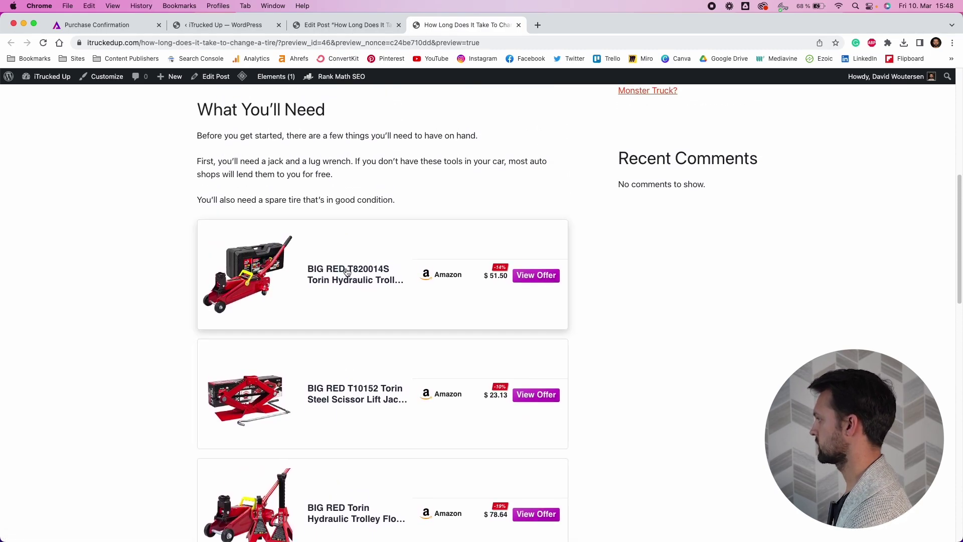
left_click(332, 25)
Drag Products Number from 3 to 1 and preview the single BIG RED T820014S jack
left_click_drag(834, 287, 818, 290)
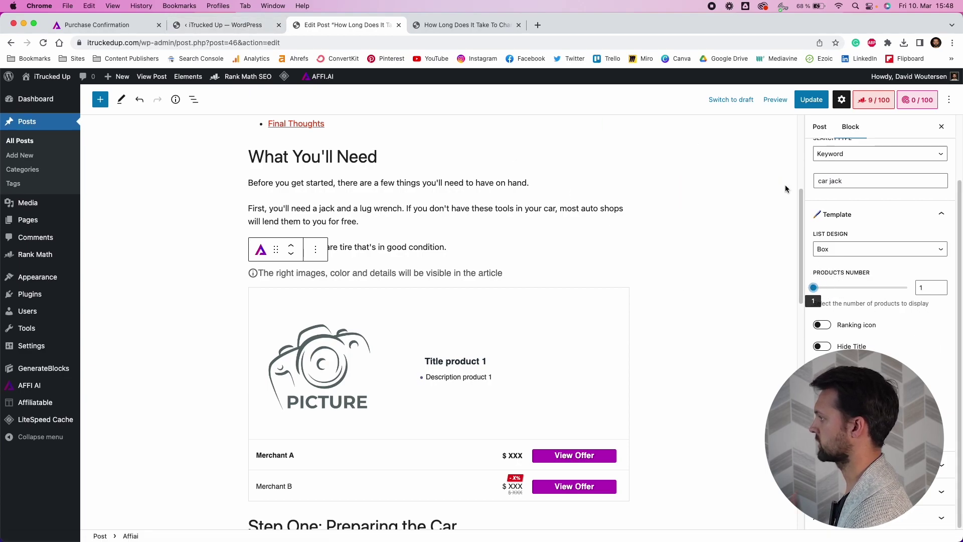
left_click(776, 106)
left_click(711, 192)
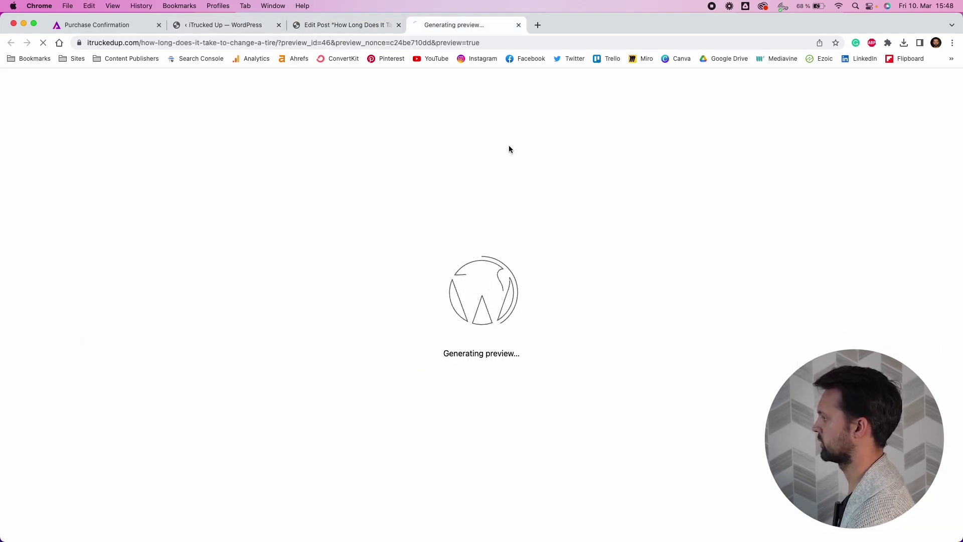
scroll(483, 425, "down", 8)
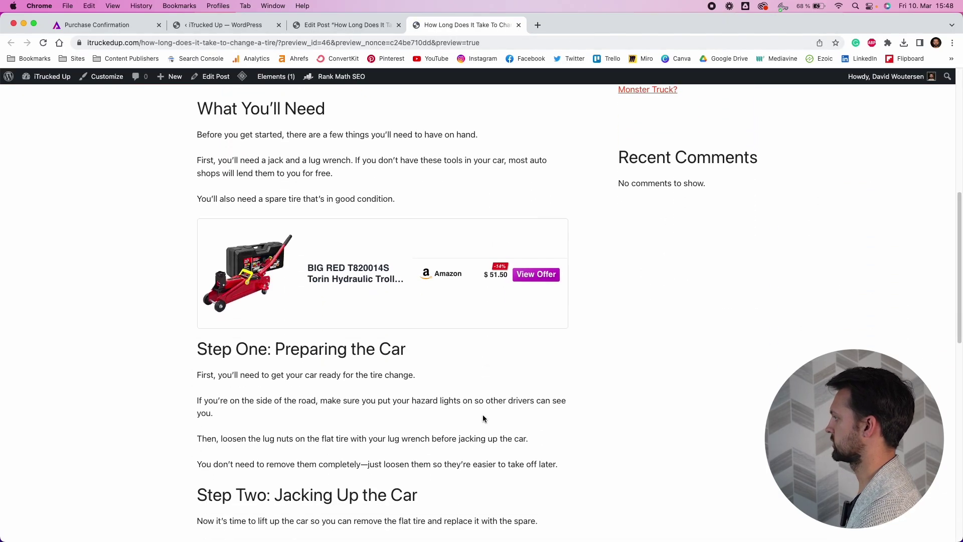
scroll(375, 197, "up", 2)
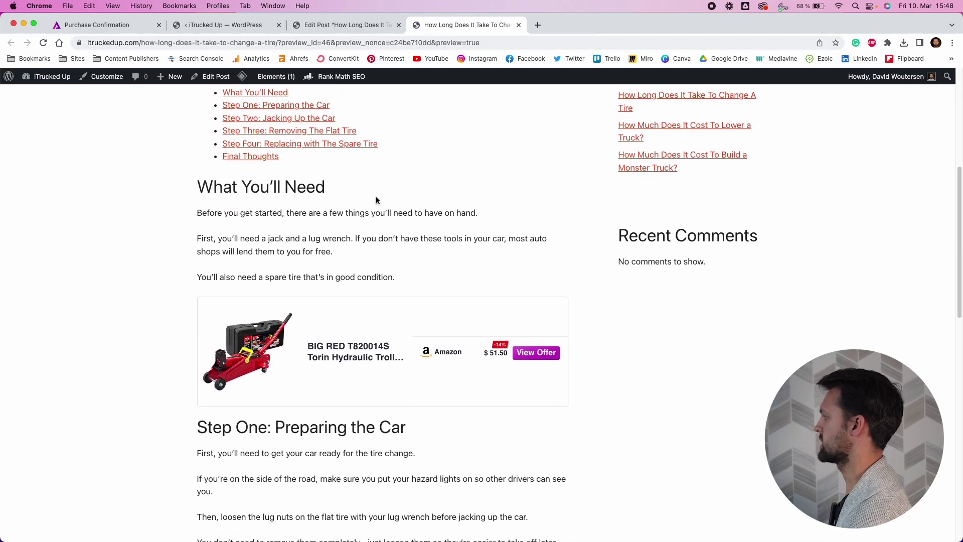
left_click(334, 25)
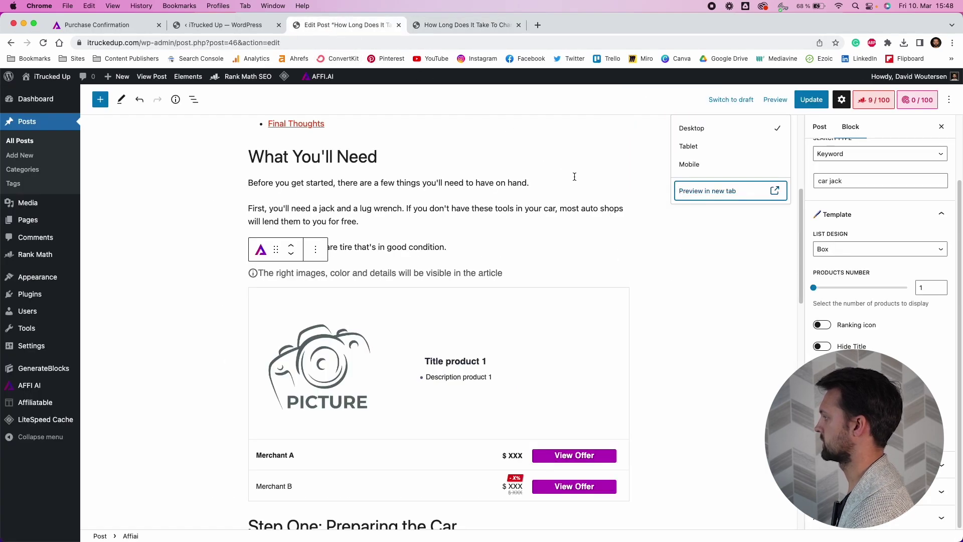
Try the plain text link and custom products search types, toggling the template settings
scroll(597, 300, "down", 1)
left_click(804, 256)
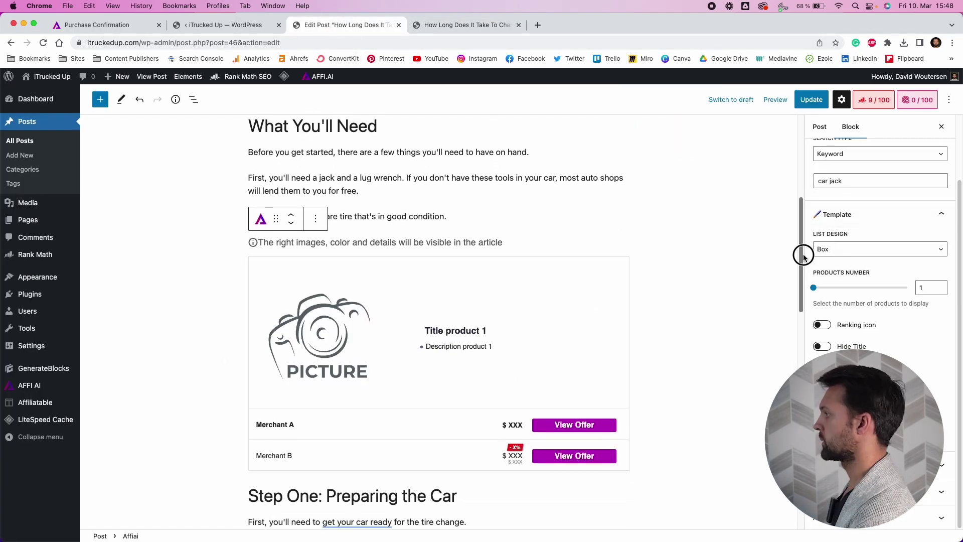
scroll(848, 181, "up", 2)
left_click(853, 198)
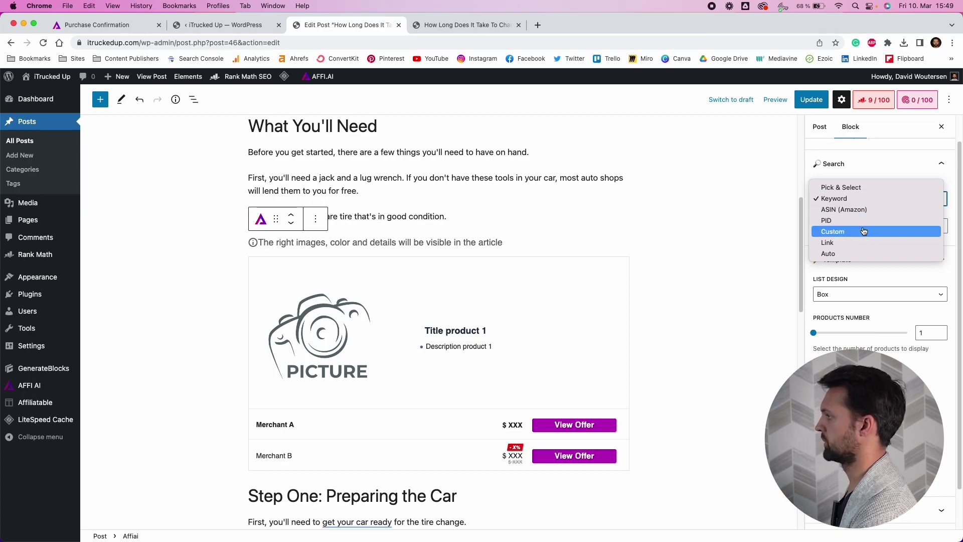
left_click(850, 245)
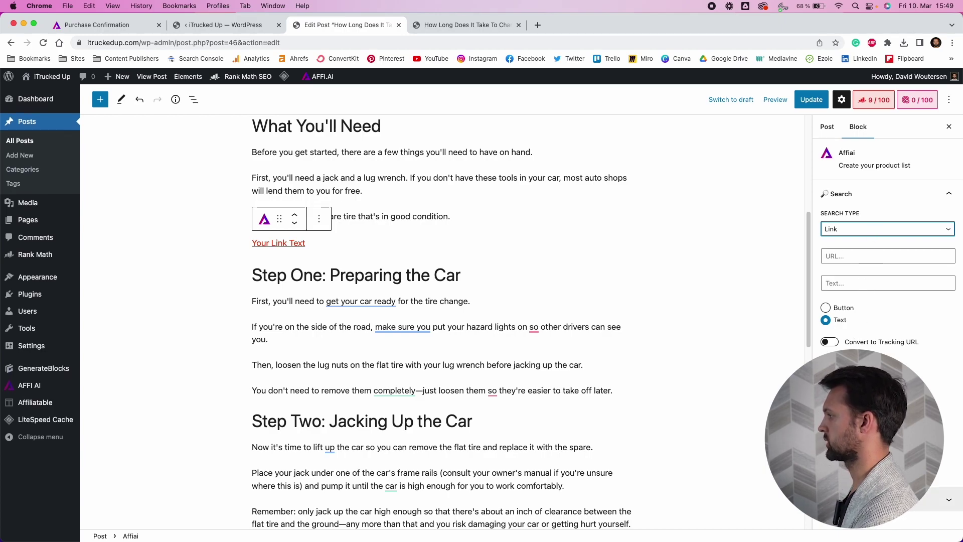
left_click(845, 229)
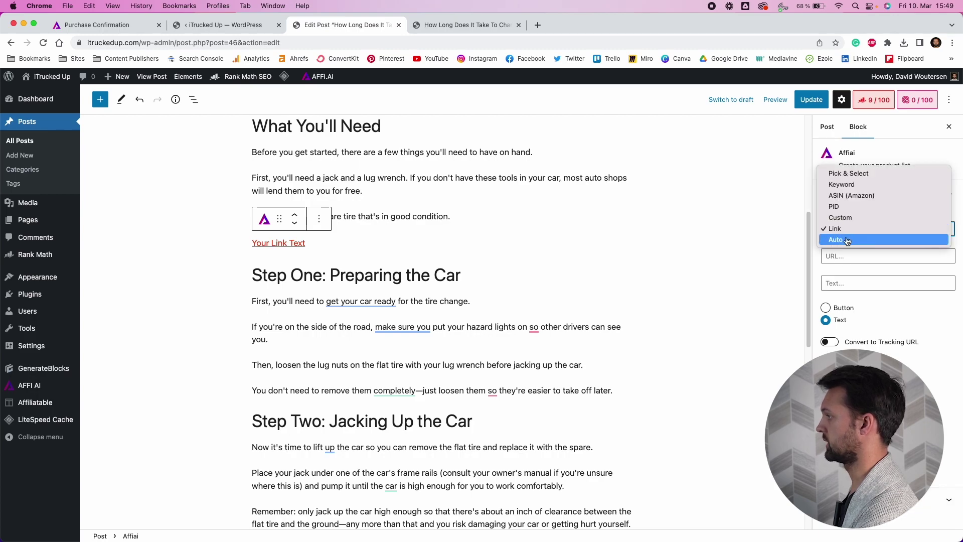
left_click(847, 218)
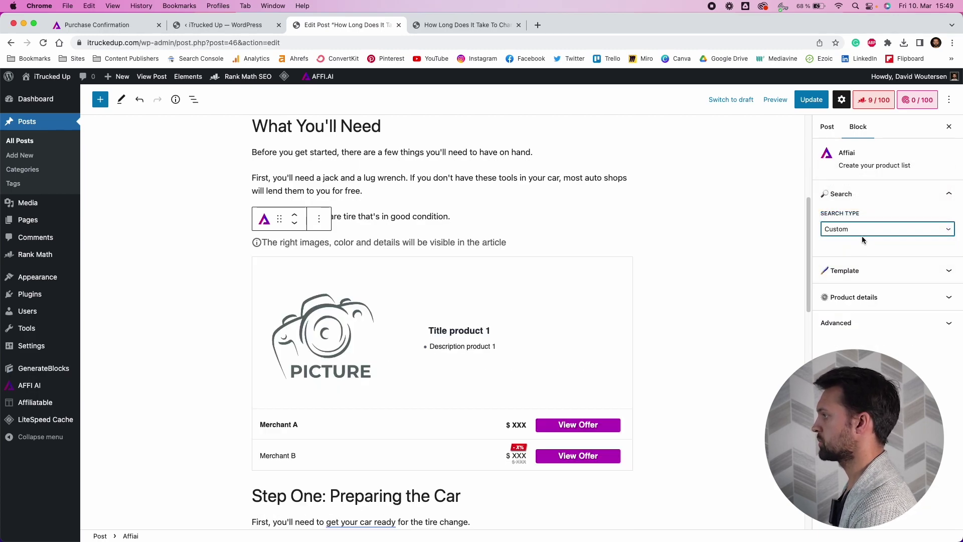
left_click(863, 271)
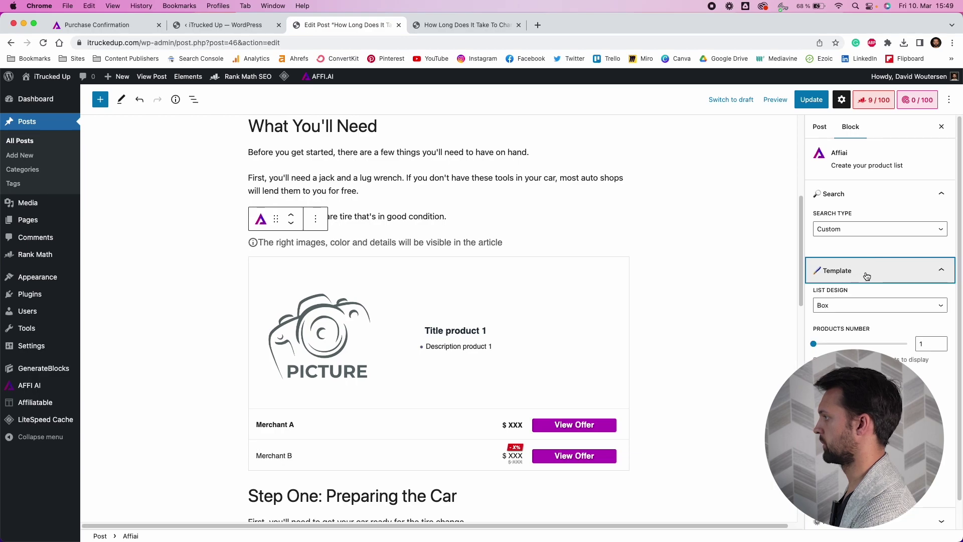
left_click(867, 272)
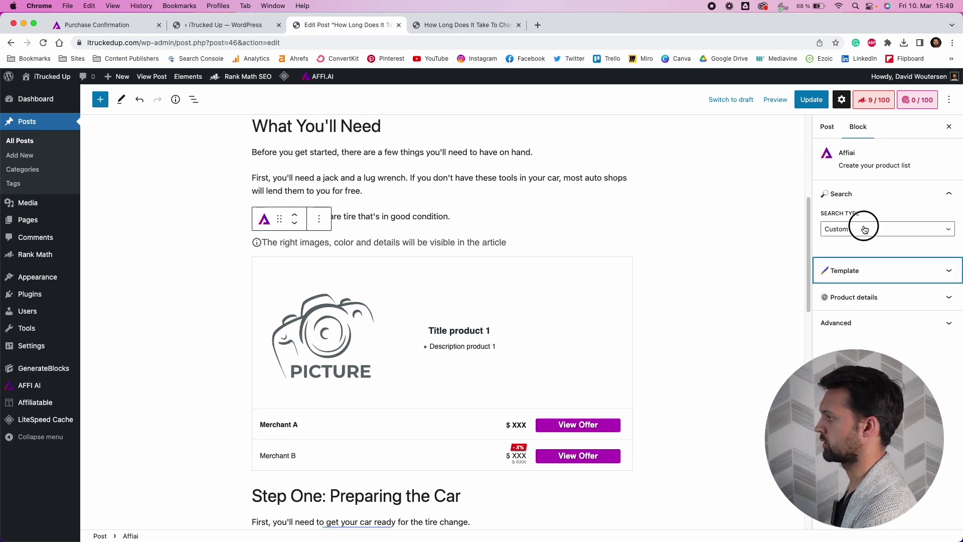
Return Search Type to Keyword, choose the Review list design and show 2 products
left_click(865, 229)
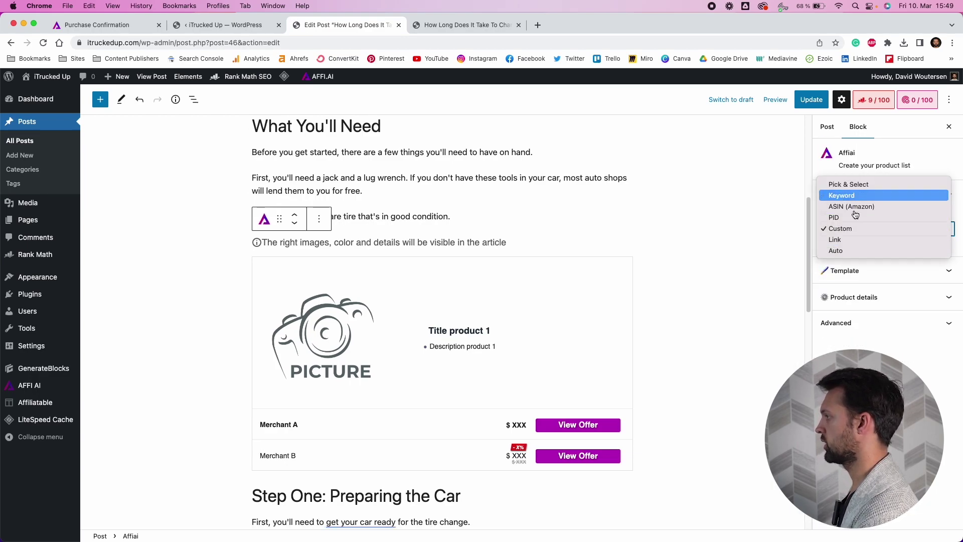
left_click(848, 196)
left_click(849, 288)
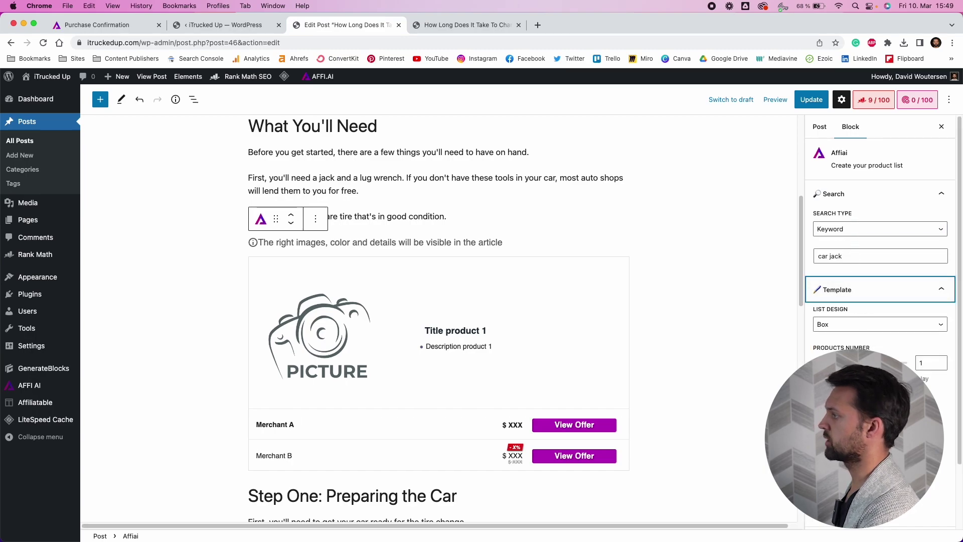
left_click(858, 323)
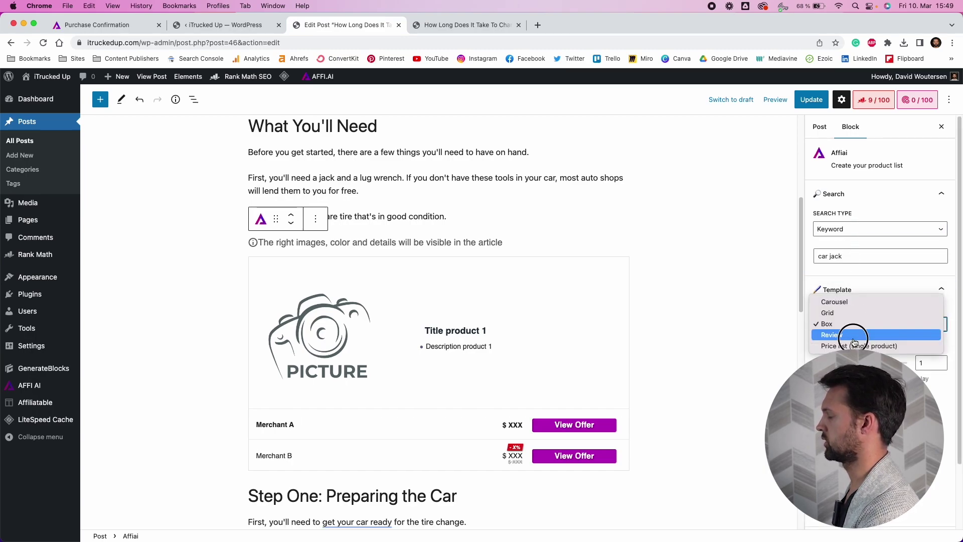
left_click(854, 335)
scroll(883, 241, "down", 3)
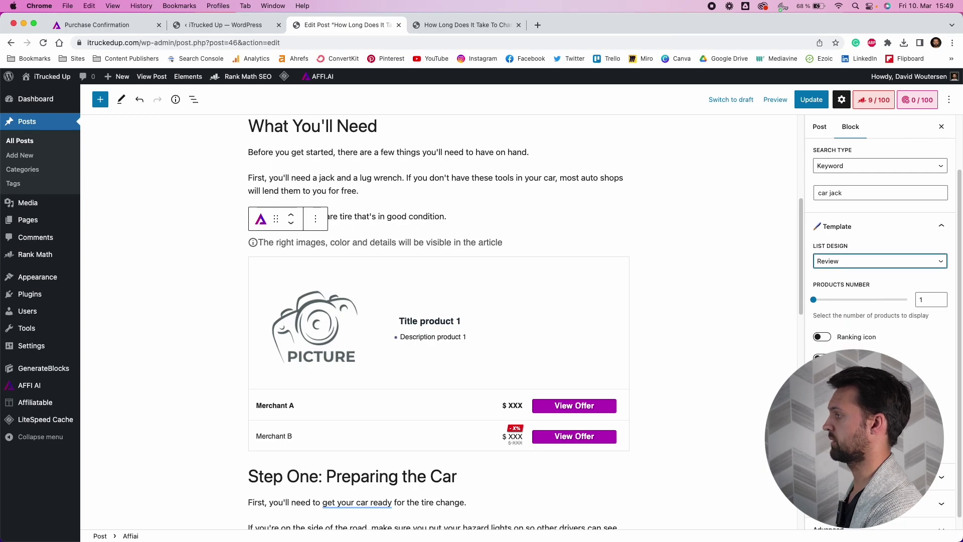
left_click(824, 301)
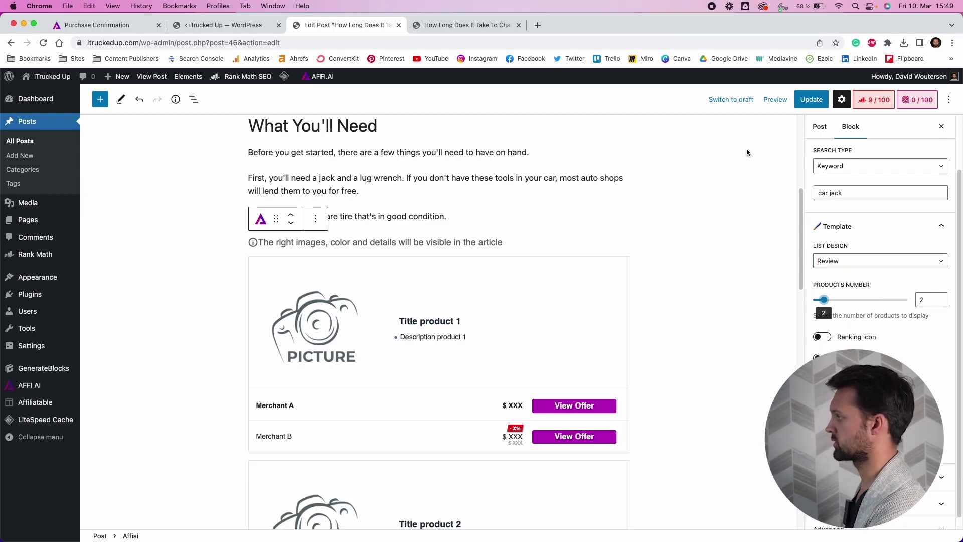
left_click(776, 99)
Preview the post showing two car jacks at $51.50 and $23.13
left_click(710, 191)
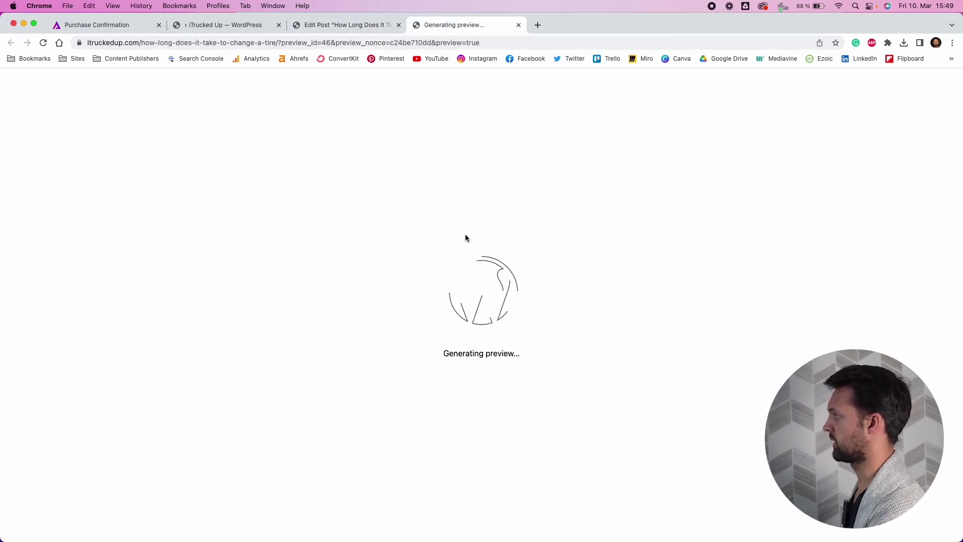
scroll(528, 375, "down", 8)
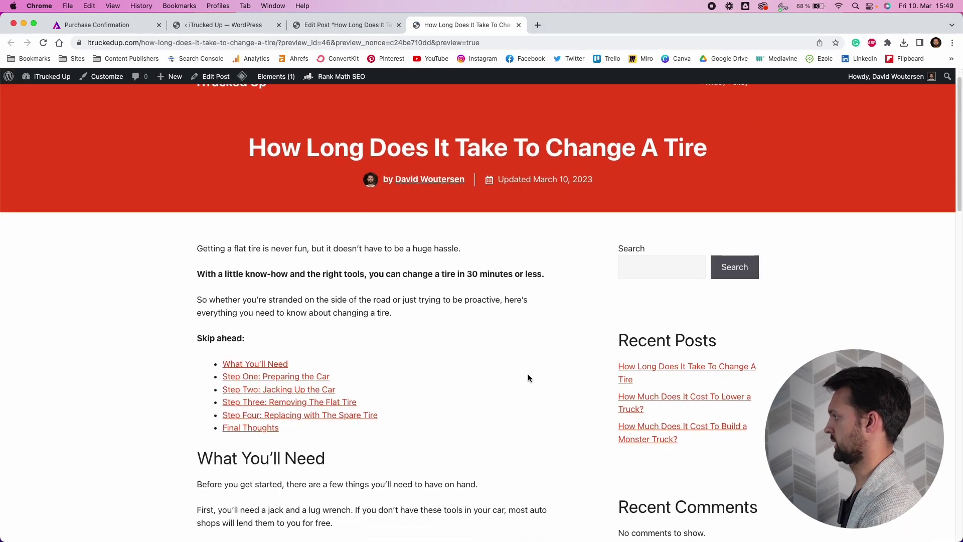
scroll(529, 379, "down", 1)
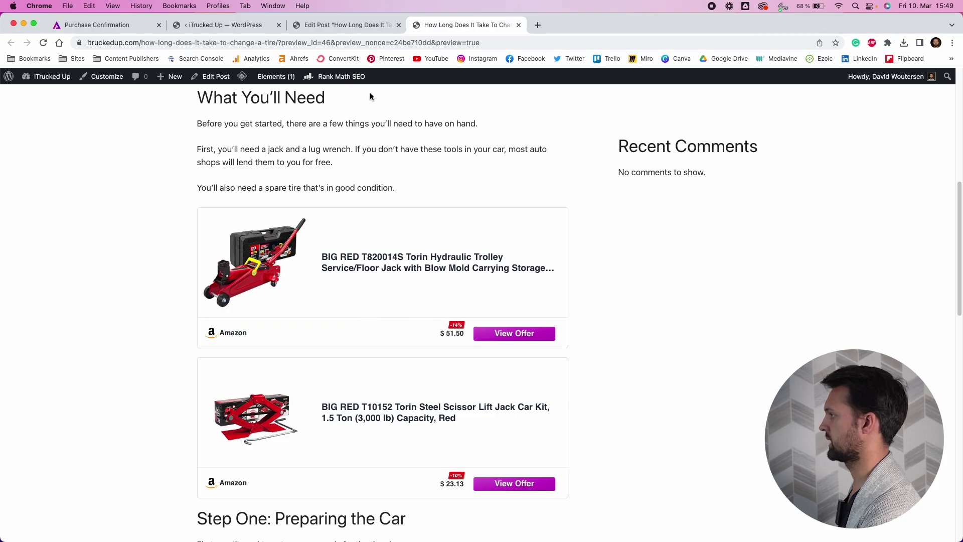
Back in the editor, set List Design to Price list (single product)
left_click(347, 25)
left_click(848, 251)
left_click(849, 260)
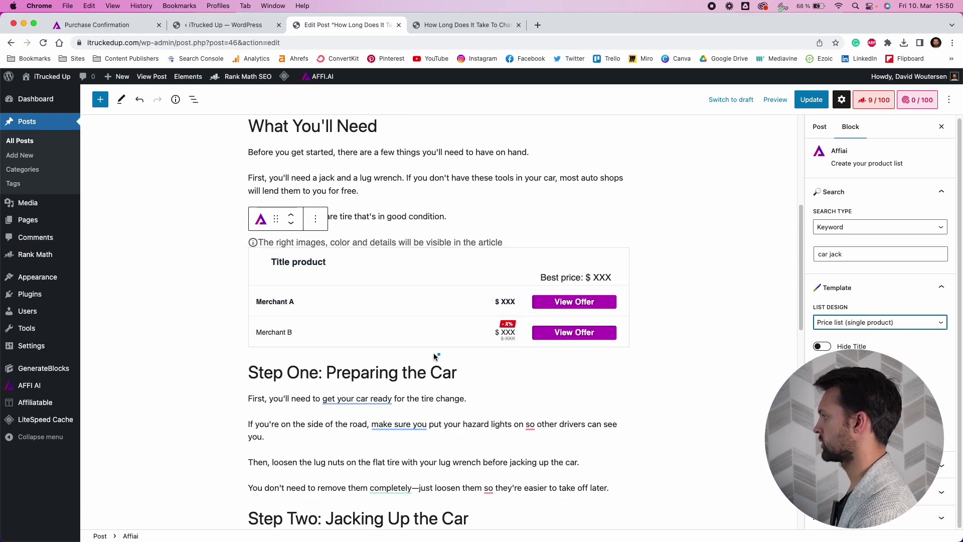
Switch Search Type to Auto, List Design to Carousel, and Products Number to 7
left_click(853, 229)
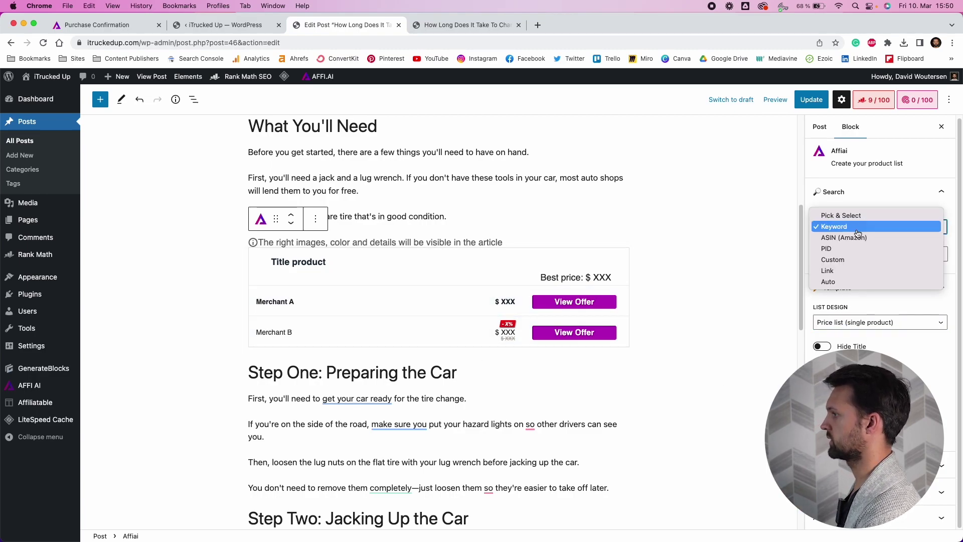
left_click(847, 282)
left_click(868, 307)
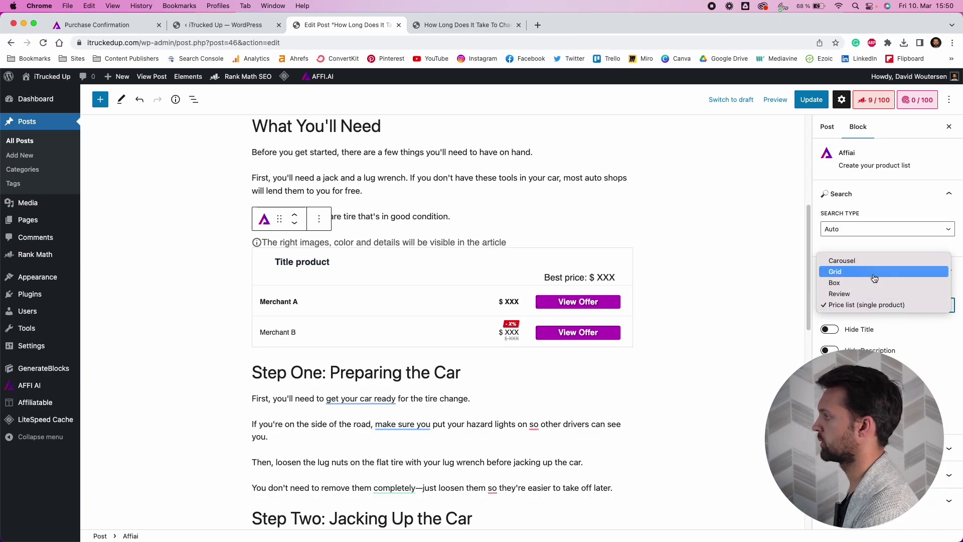
left_click(875, 271)
left_click(868, 305)
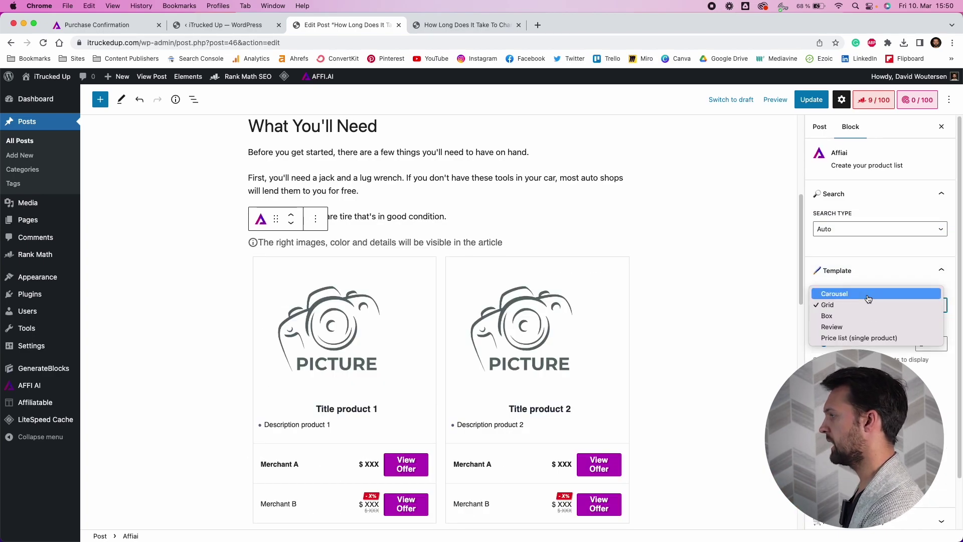
left_click(853, 294)
left_click_drag(823, 344, 876, 343)
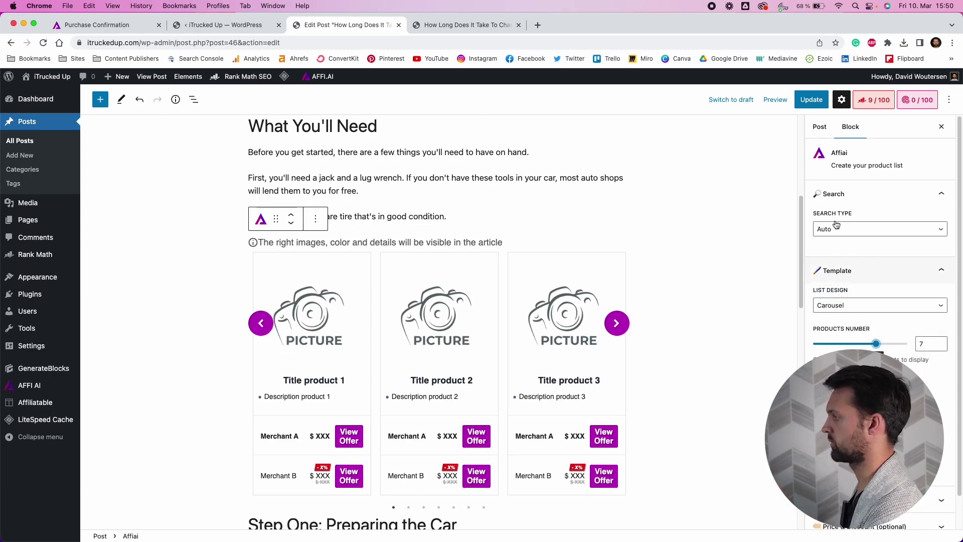
left_click(775, 99)
Preview the post and page through the auto-picked carousel products with its next arrow
left_click(703, 191)
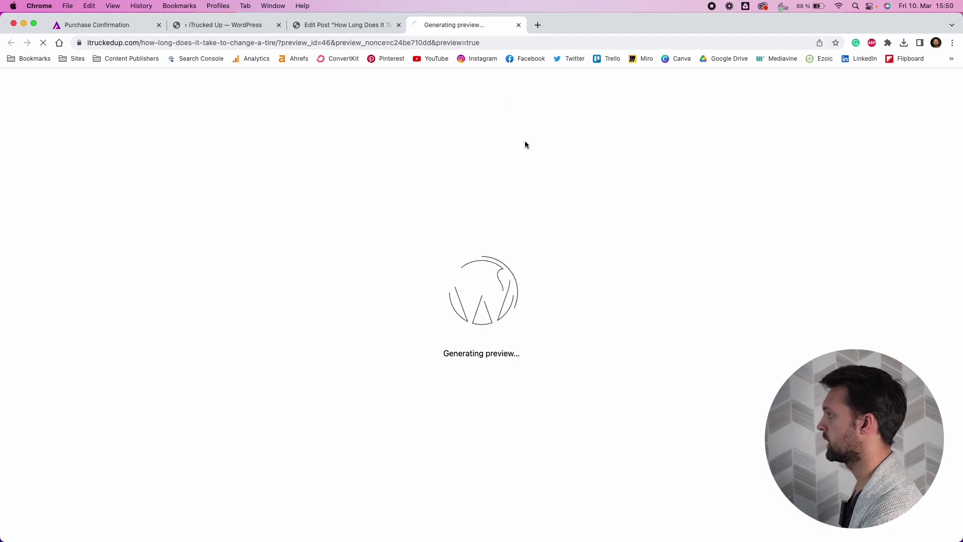
scroll(505, 384, "down", 1)
scroll(505, 383, "down", 7)
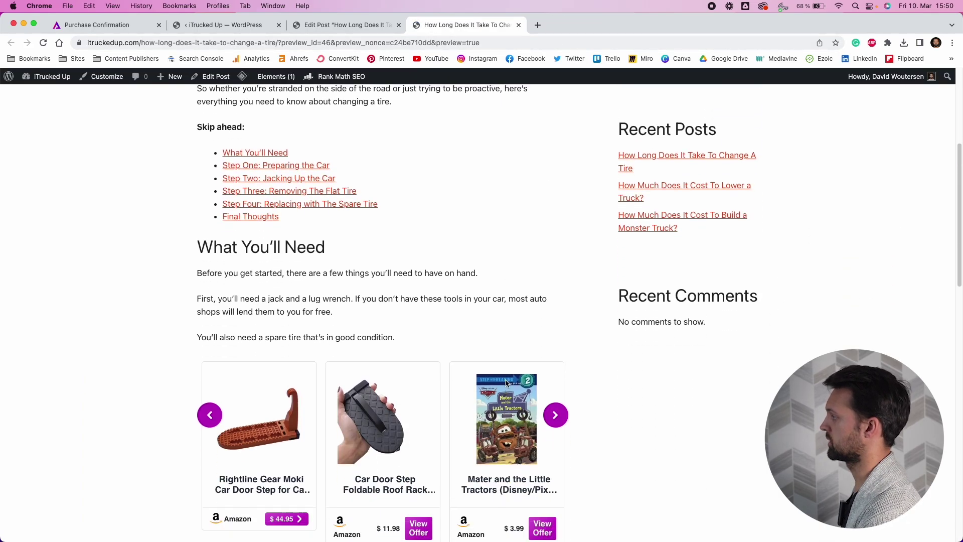
left_click(556, 276)
left_click(556, 276)
left_click(555, 276)
left_click(560, 281)
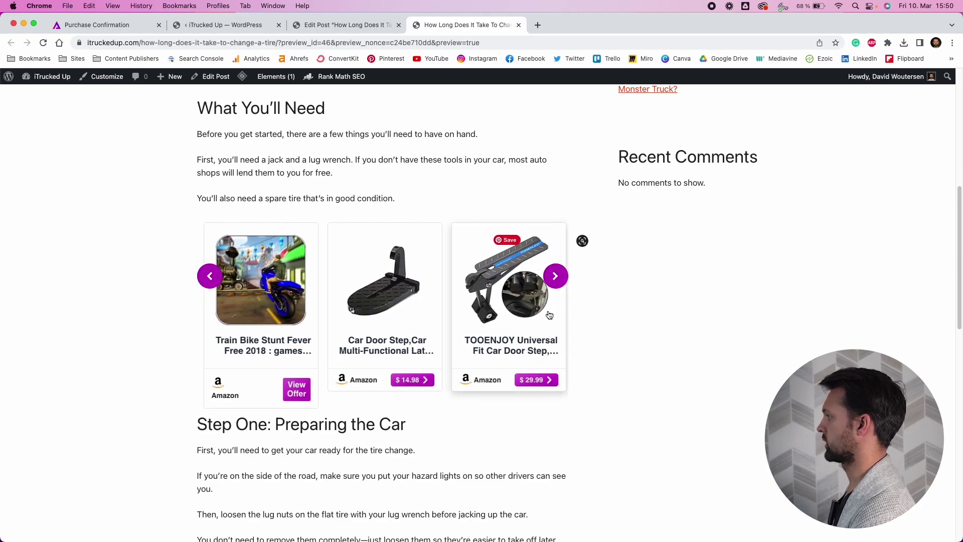
left_click(559, 274)
left_click(559, 275)
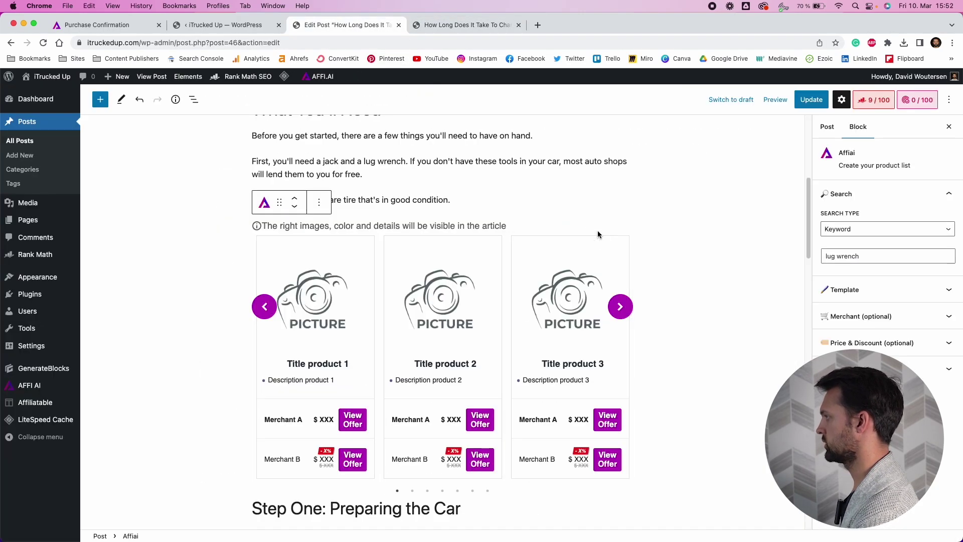
Switch Search Type to Pick & Select and add the CARTMAN lug wrench from Amazon
left_click(318, 206)
left_click(482, 243)
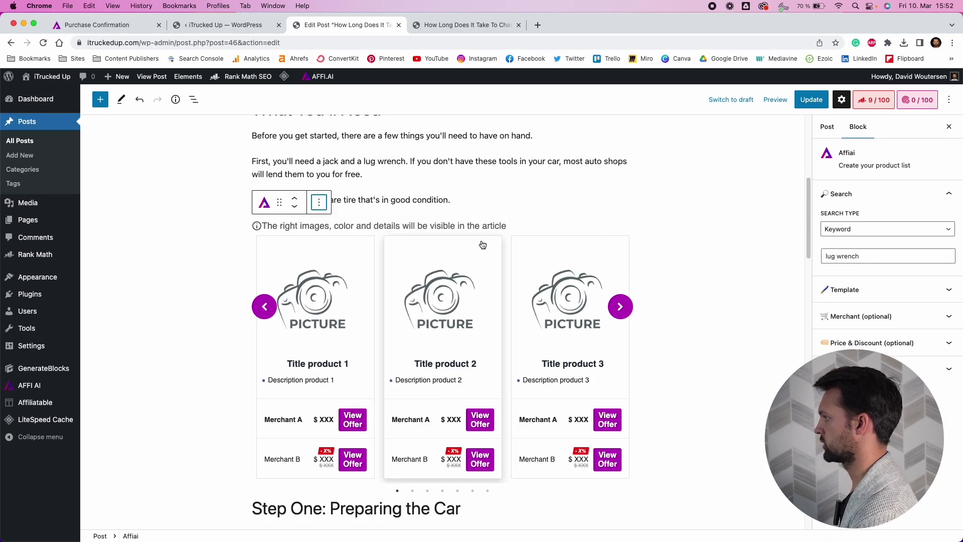
left_click(848, 231)
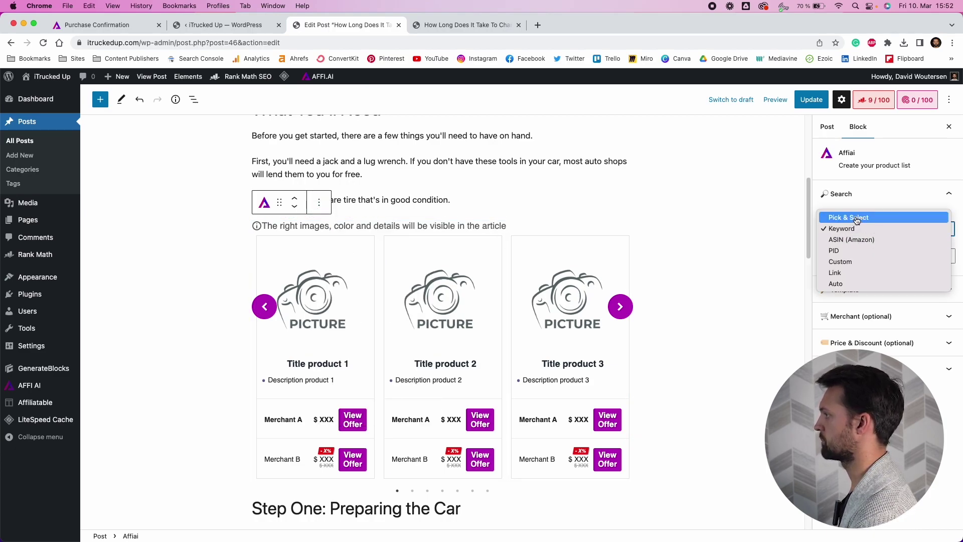
left_click(848, 216)
left_click(854, 288)
triple_click(855, 290)
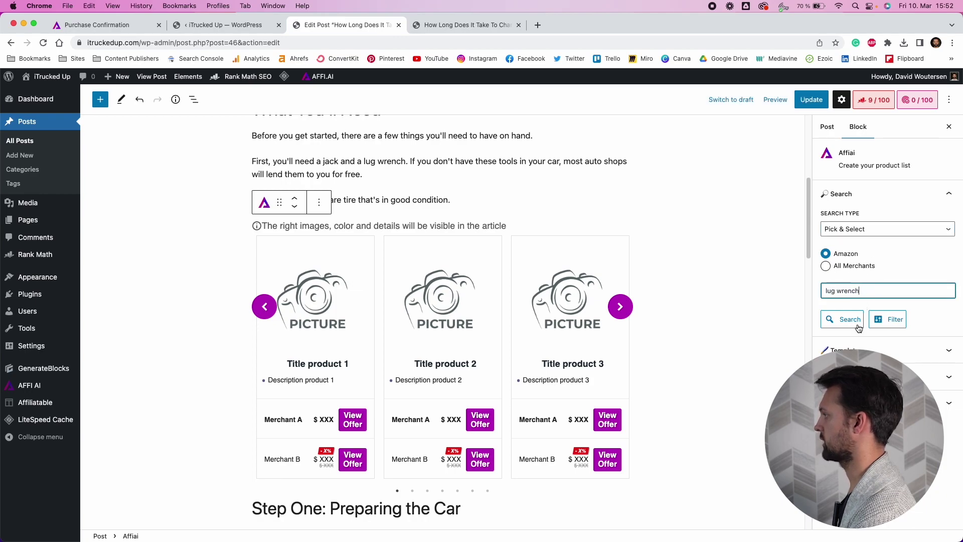
left_click(842, 320)
left_click(325, 304)
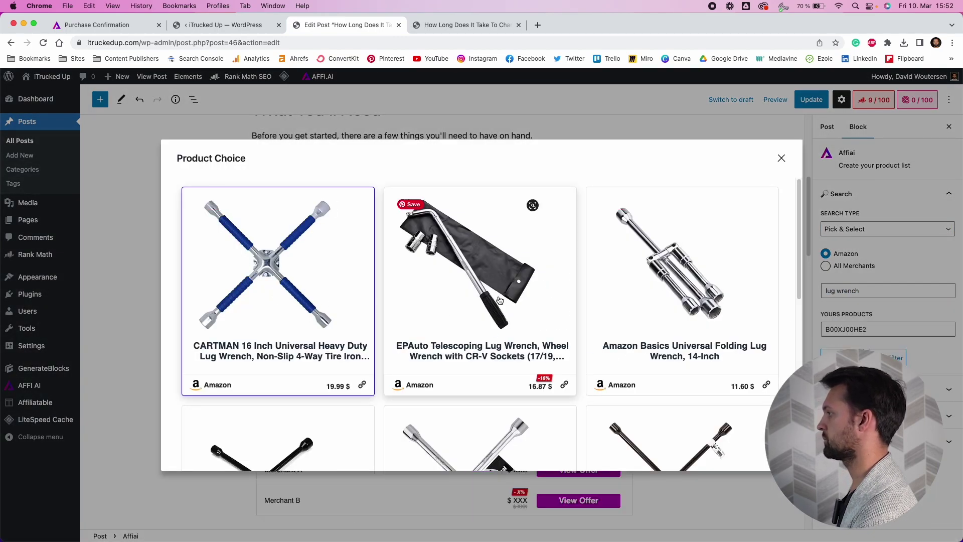
left_click(781, 158)
Search Amazon for 'car jack' and add the BIG RED scissor lift jack
left_click(864, 287)
key("shift+alt+Right")
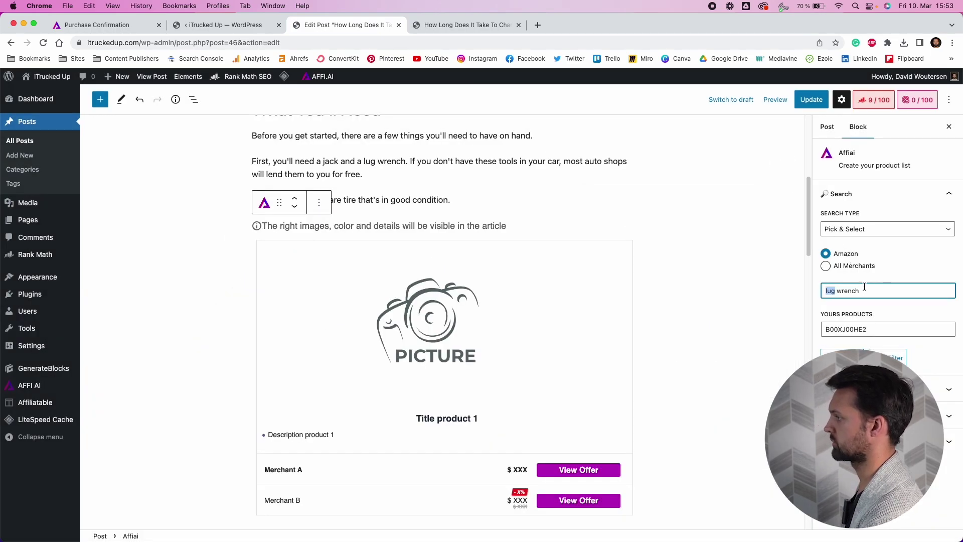
type("car")
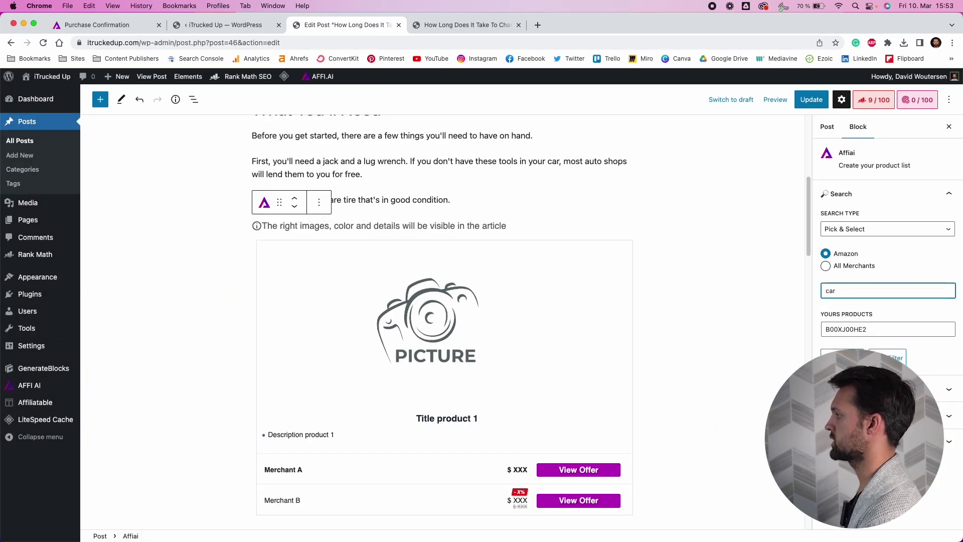
type(" jack")
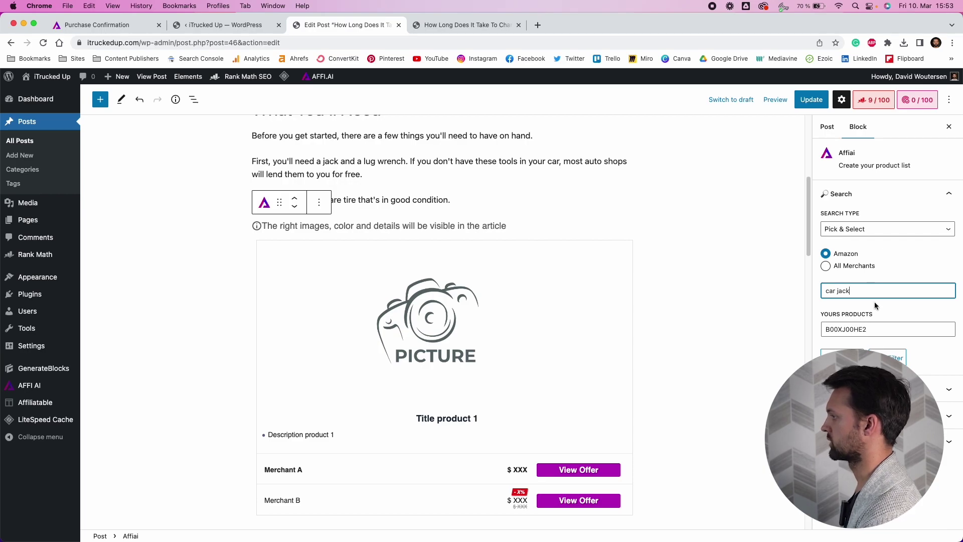
left_click(853, 355)
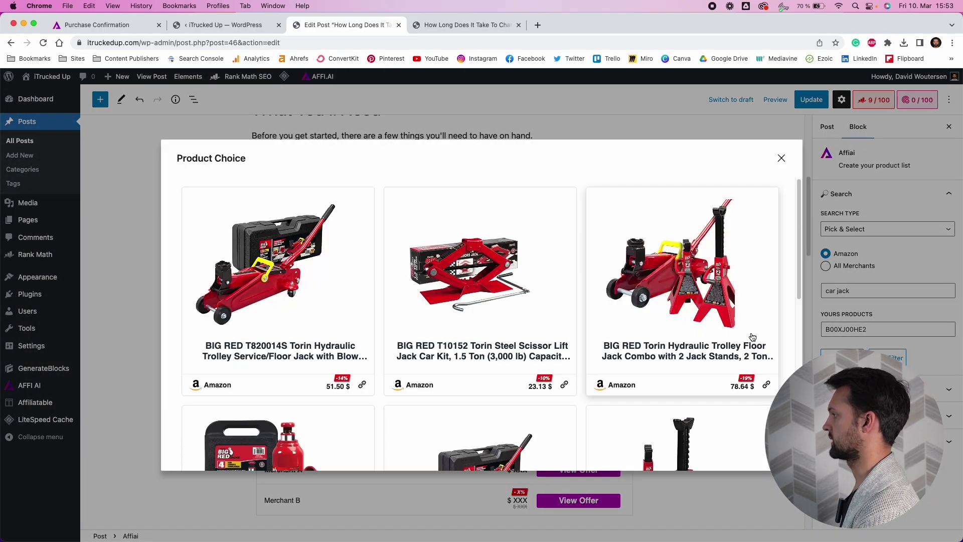
left_click(494, 289)
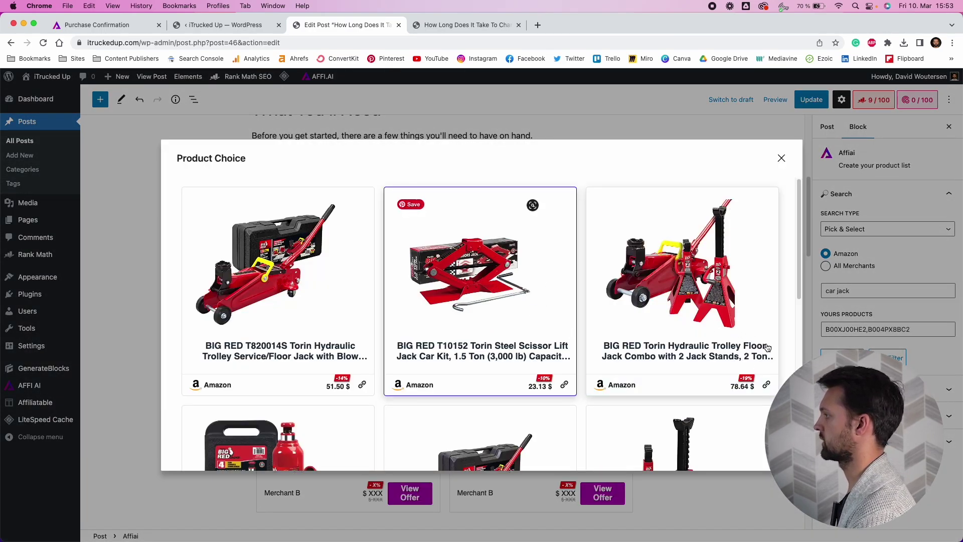
left_click(781, 158)
Search for 'mechanic gloves' and add the Mechanix Wear work gloves
triple_click(853, 290)
type("mechanic gloves")
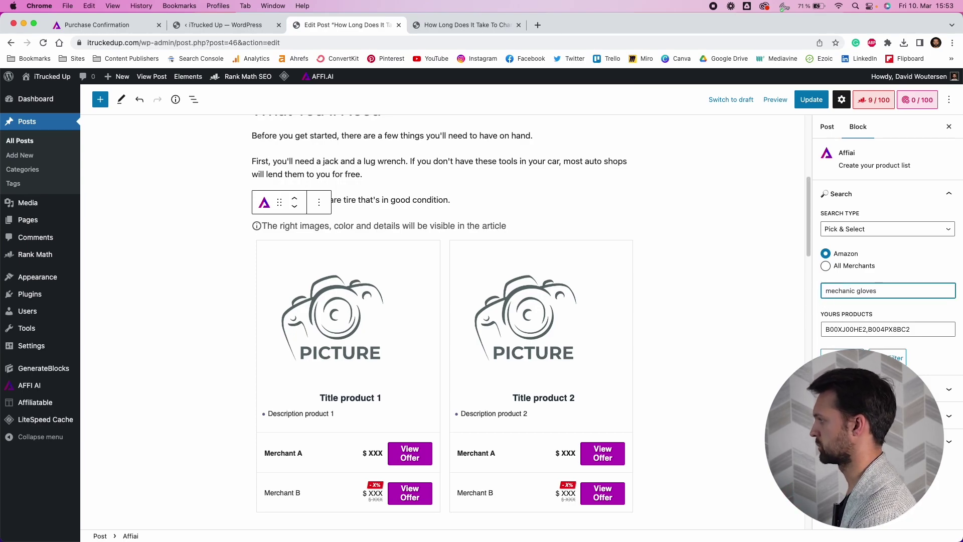
key("Return")
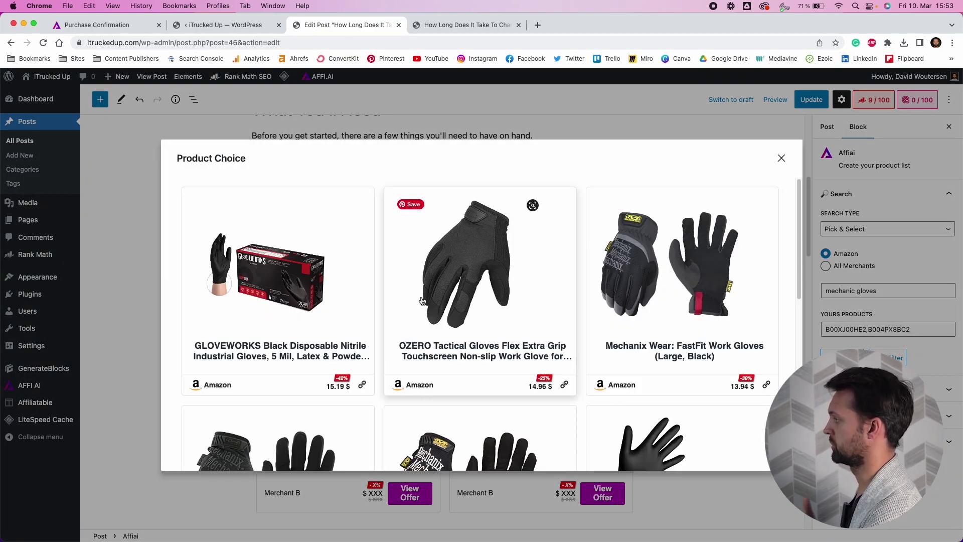
left_click(674, 302)
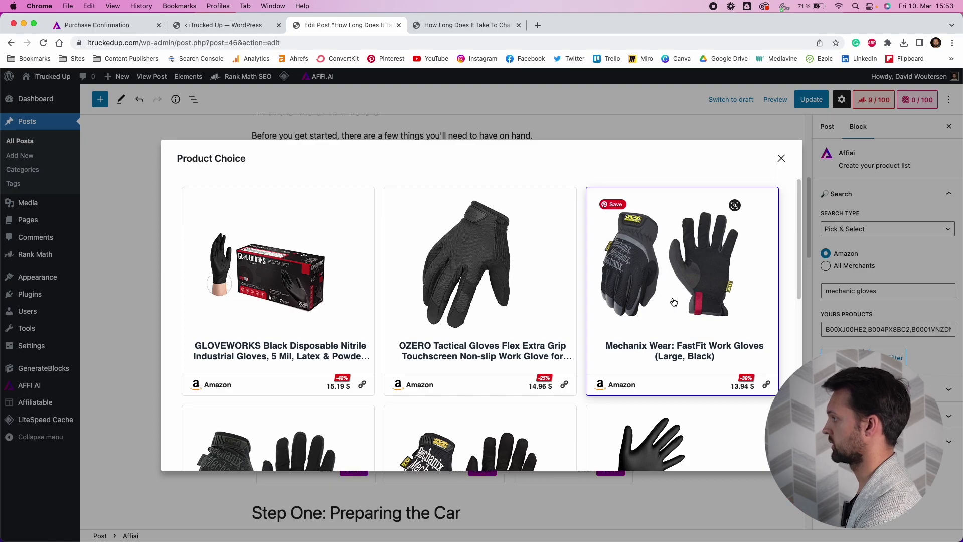
left_click(782, 158)
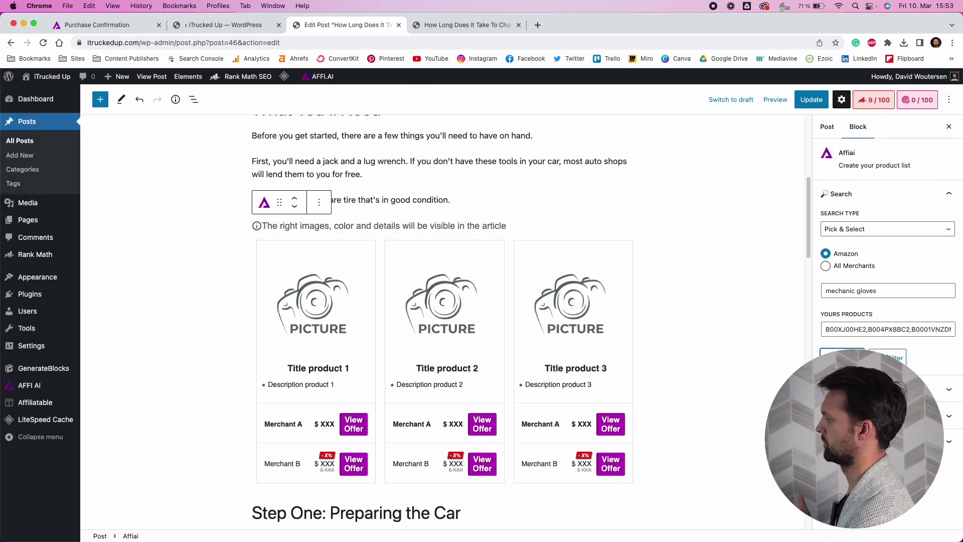
Enable Product 1's rating, set it to 9, and keep the semi-circle style after trying stars
left_click(949, 416)
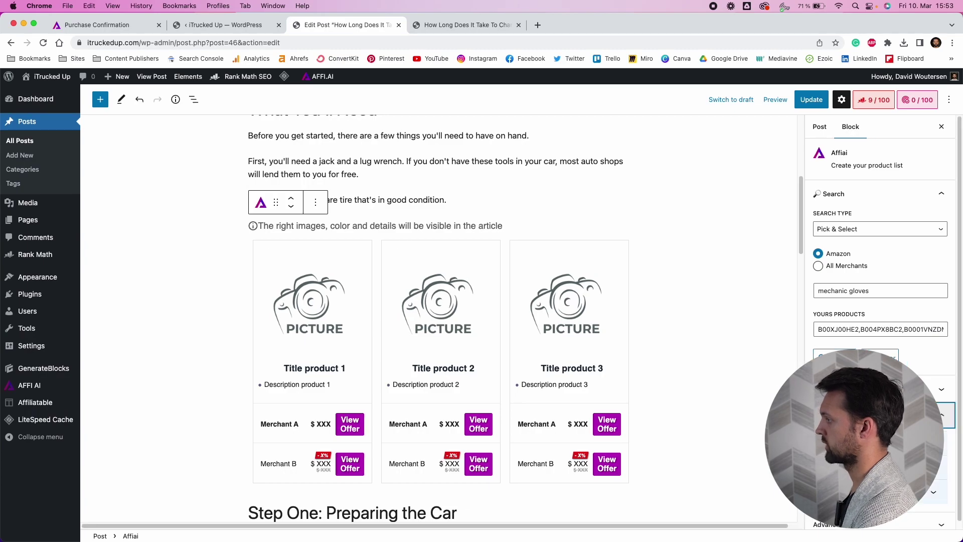
scroll(853, 182, "down", 5)
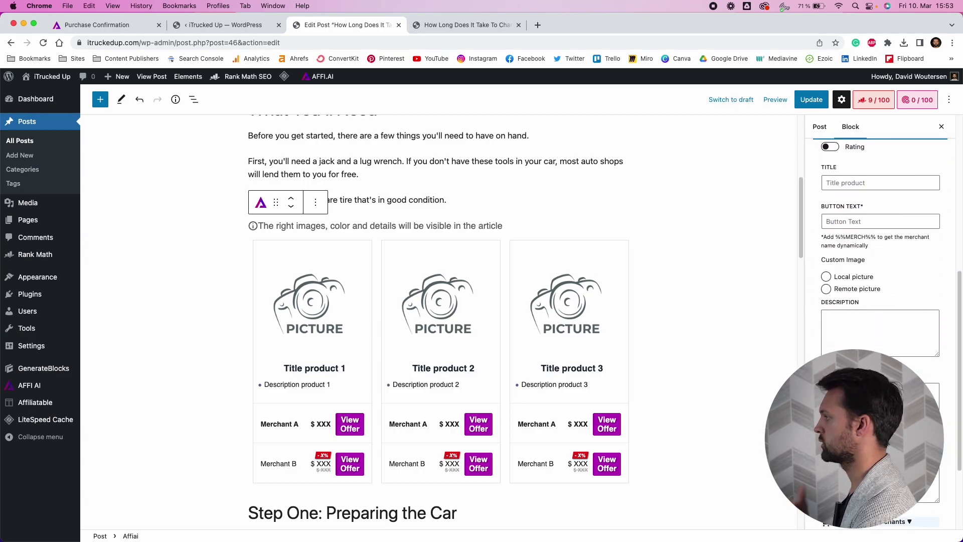
left_click(830, 173)
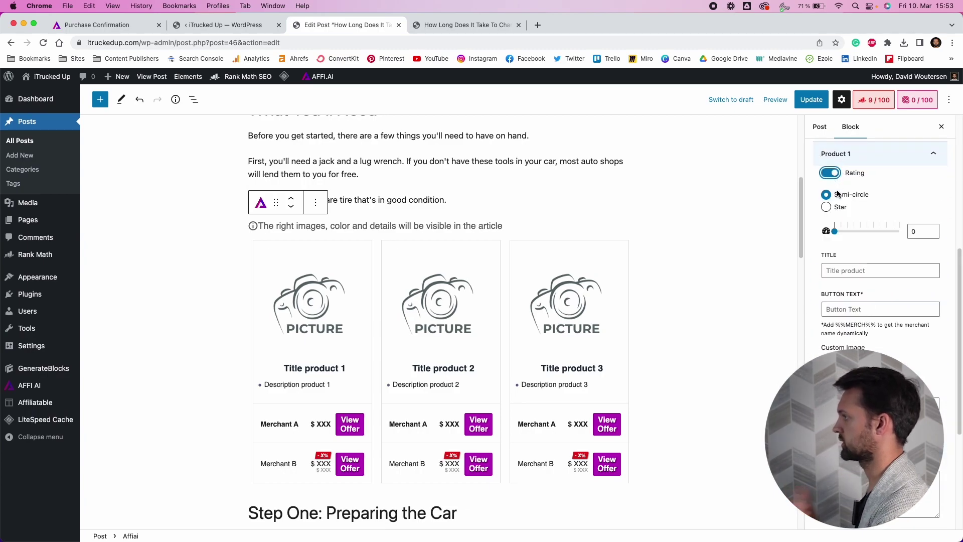
left_click_drag(835, 232, 891, 237)
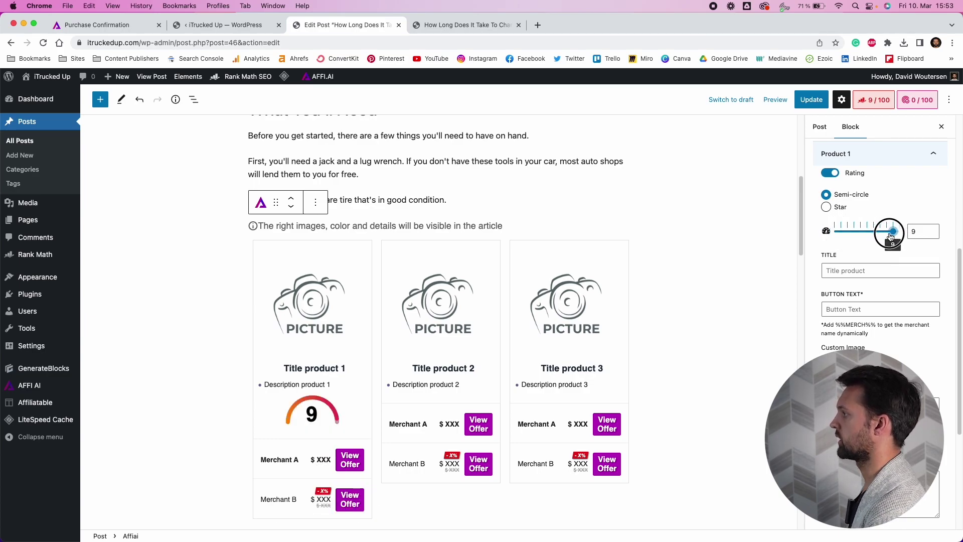
left_click(860, 160)
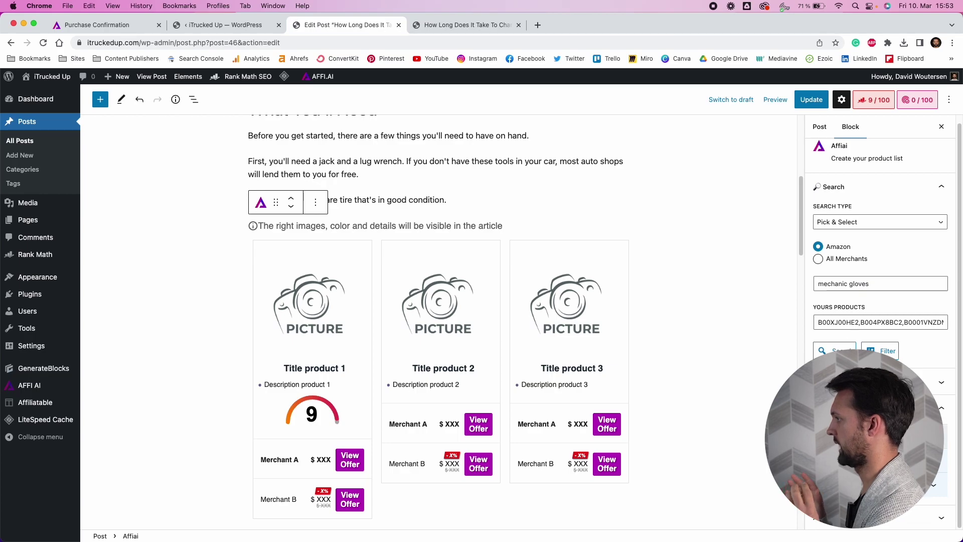
scroll(835, 189, "down", 10)
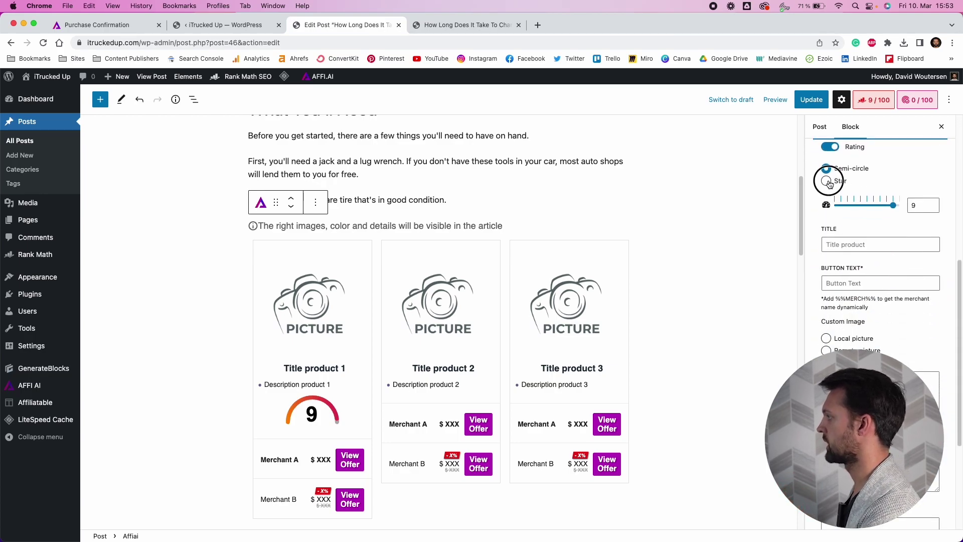
left_click(827, 182)
left_click(827, 170)
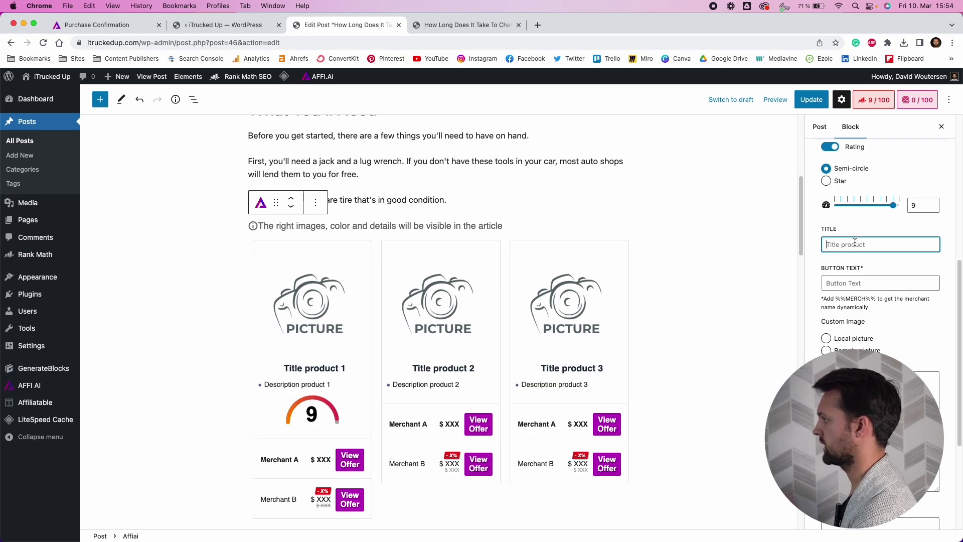
Switch the first product's image source from local image to a remote image URL
left_click(850, 282)
scroll(854, 334, "down", 2)
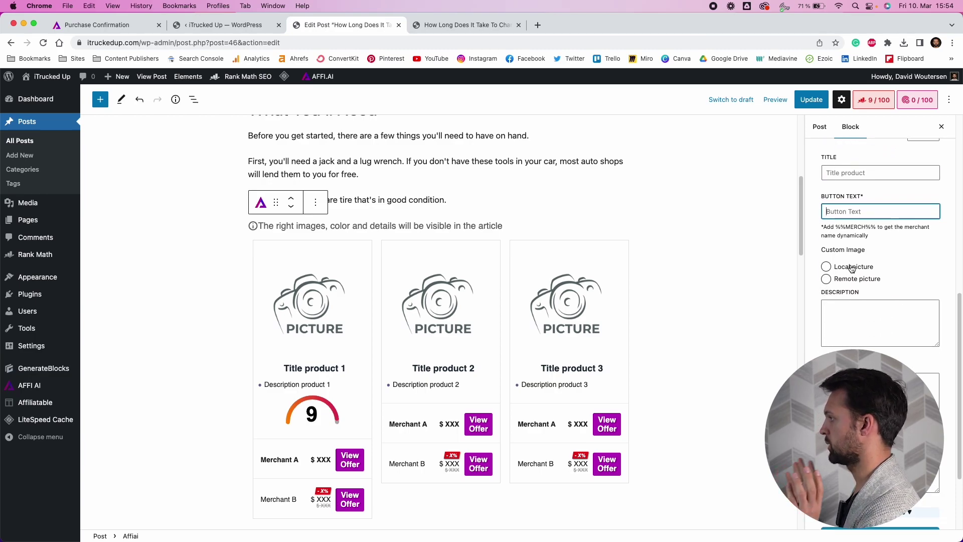
left_click(827, 267)
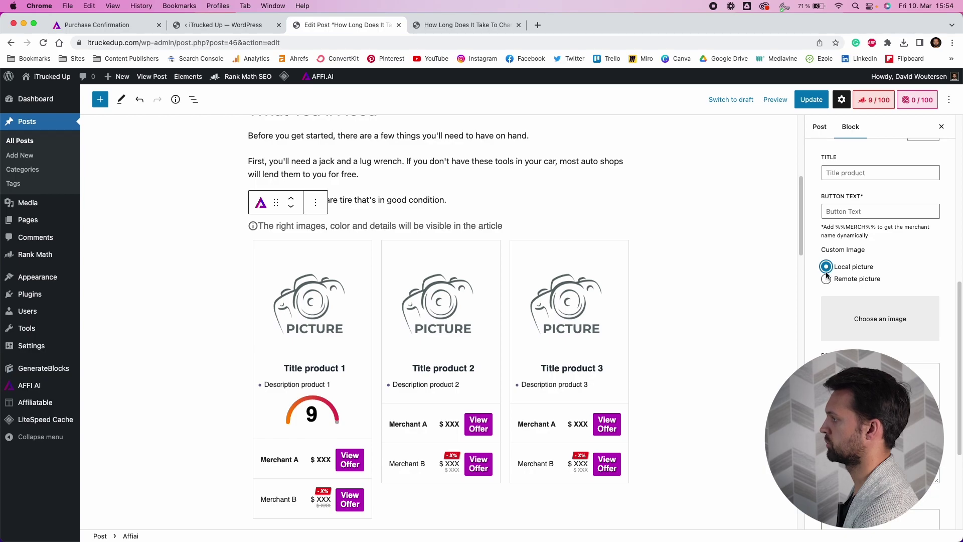
left_click(827, 280)
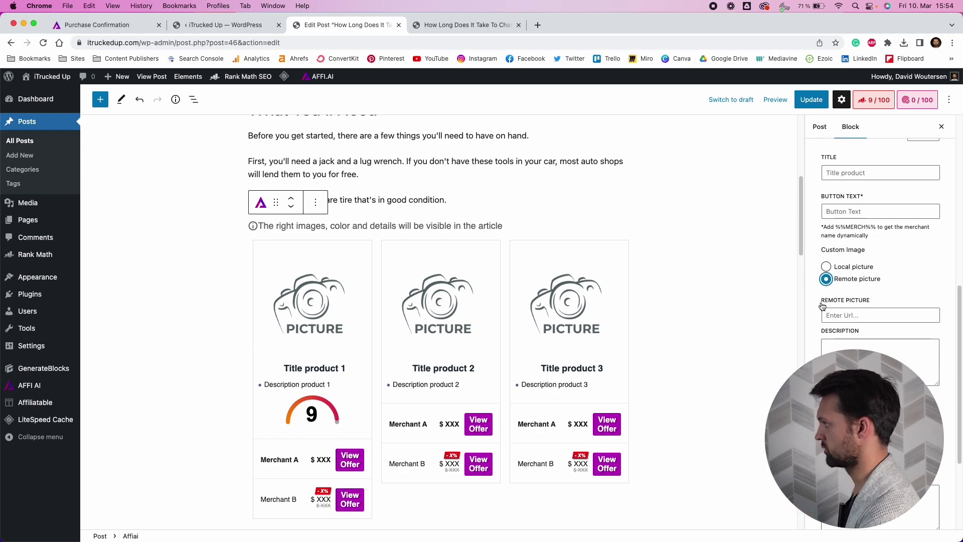
Toggle the second product's rating on and back off
scroll(880, 301, "down", 3)
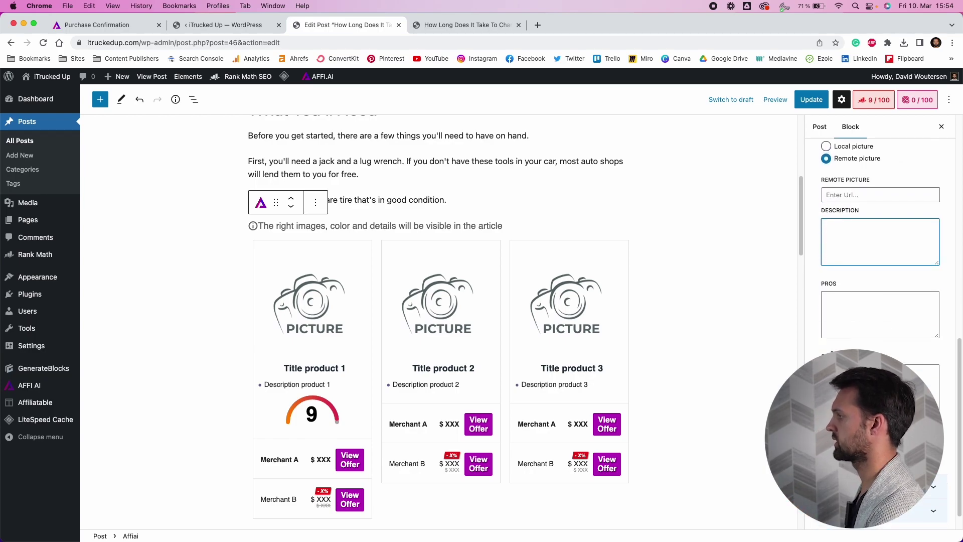
scroll(843, 301, "down", 1)
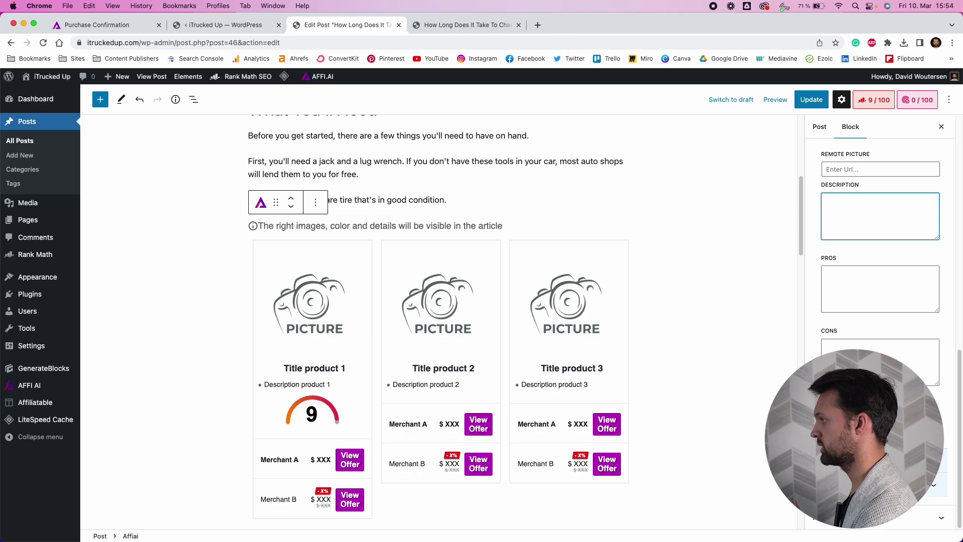
scroll(881, 236, "up", 3)
scroll(880, 236, "up", 1)
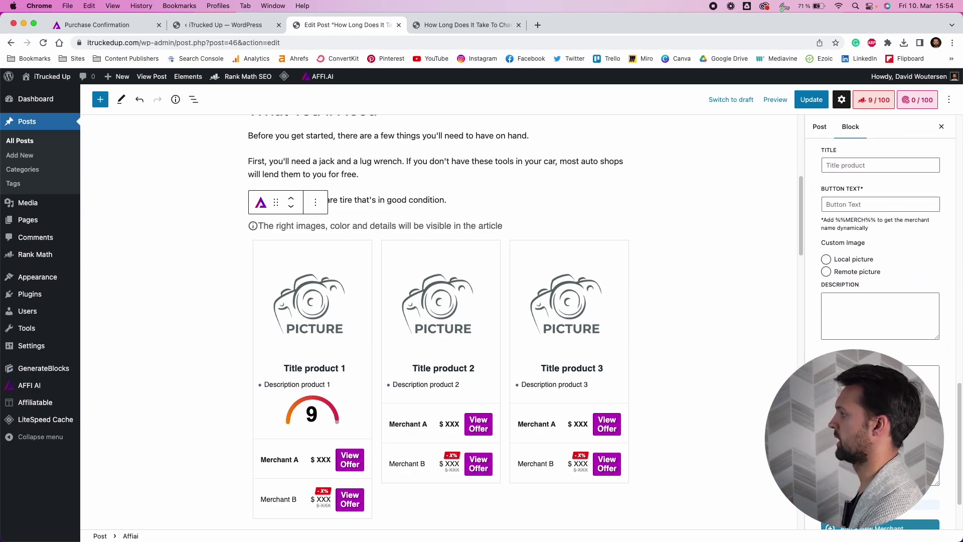
scroll(833, 266, "up", 2)
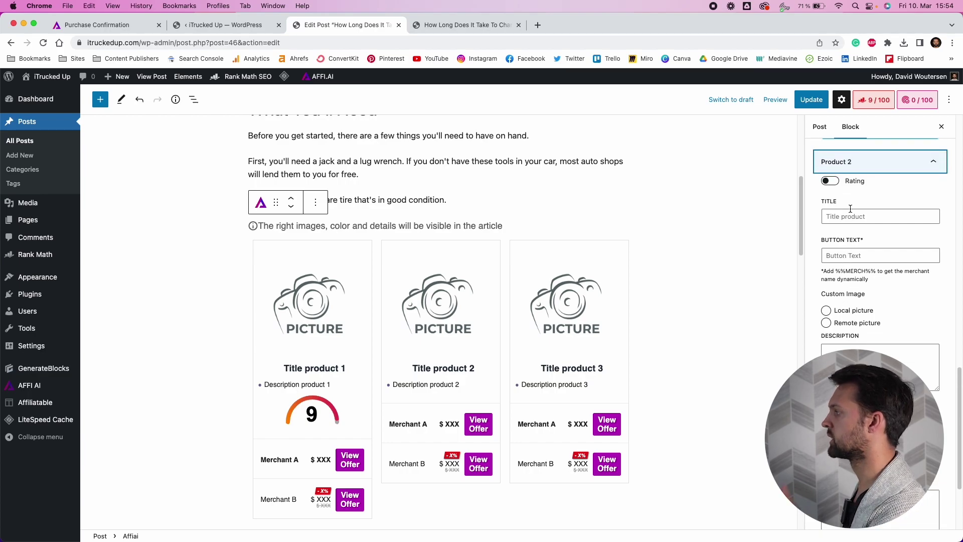
left_click(831, 182)
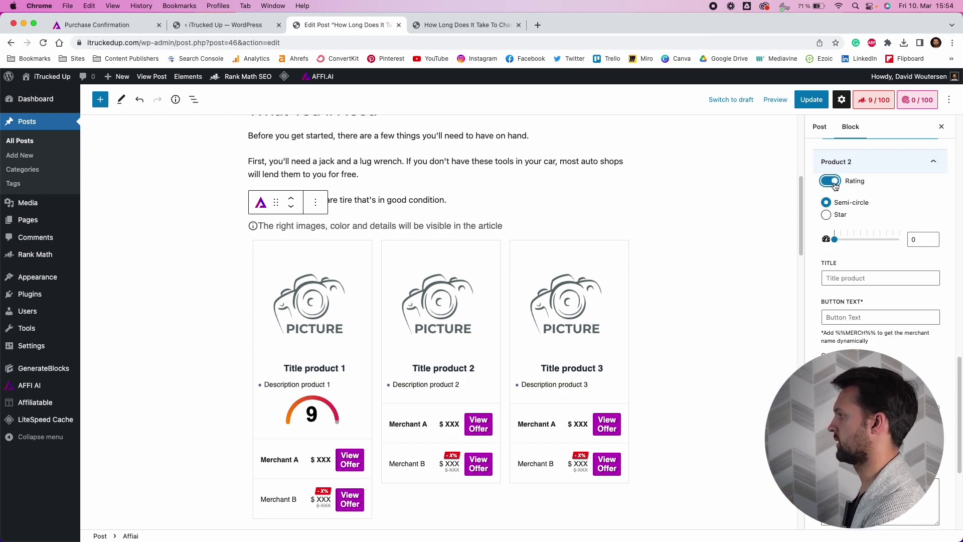
left_click(835, 184)
scroll(826, 173, "up", 5)
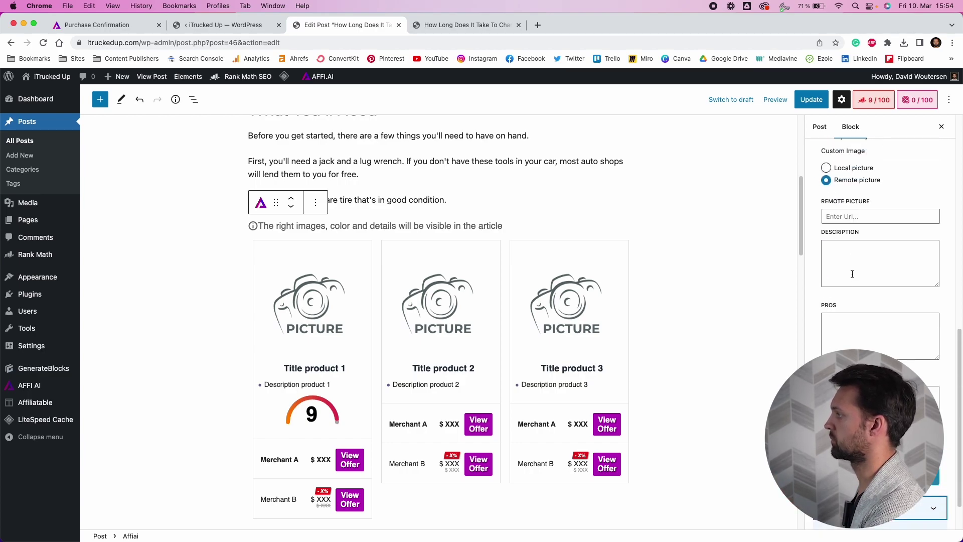
Preview the post to check the CARTMAN lug wrench's 9 semi-circle rating at $19.99
left_click(773, 100)
left_click(734, 189)
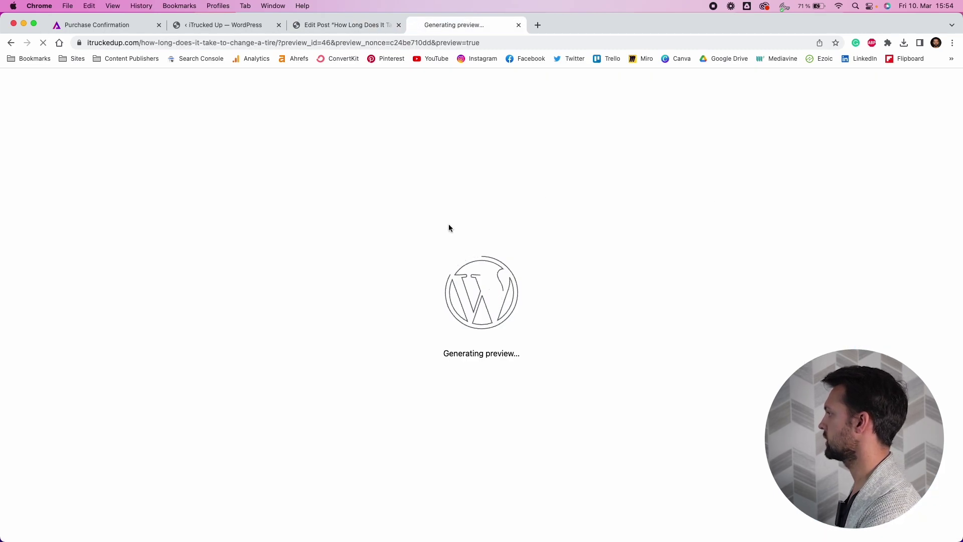
scroll(472, 311, "down", 8)
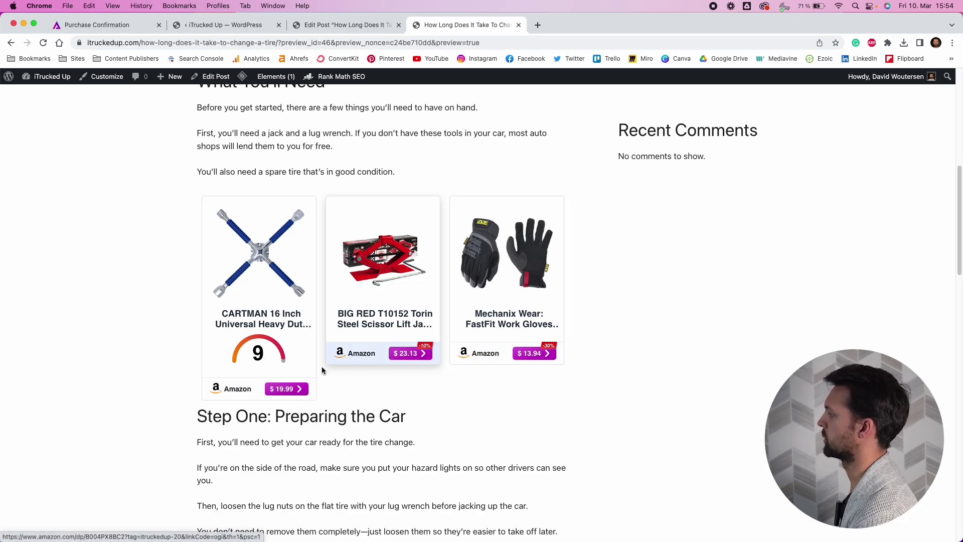
scroll(301, 402, "up", 5)
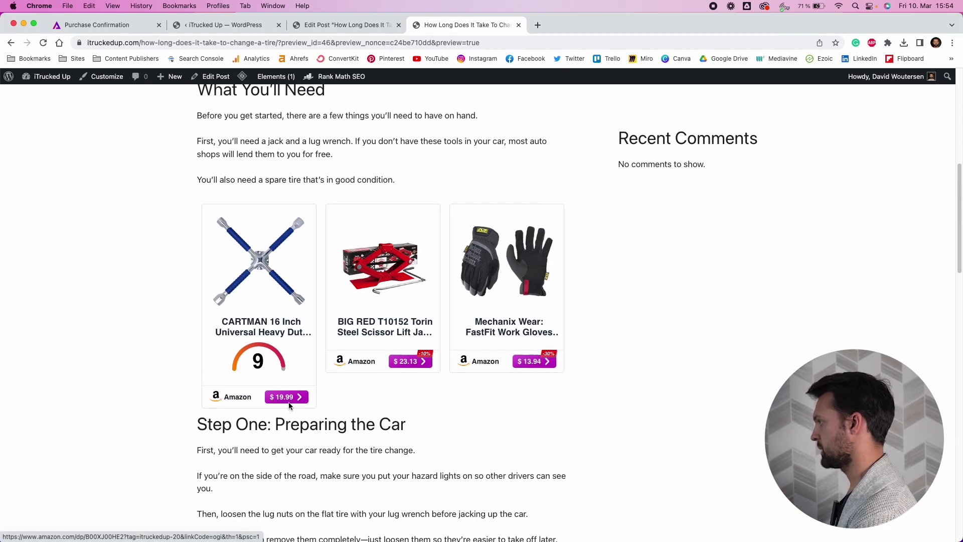
left_click(331, 25)
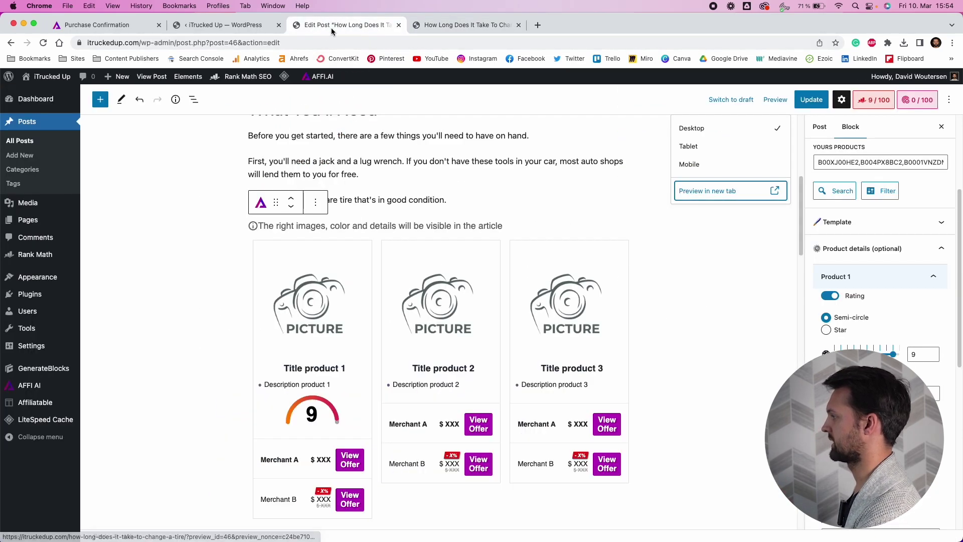
Deselect the block and compare PageSpeed Mobile and Desktop reports, both Performance 100
left_click(717, 273)
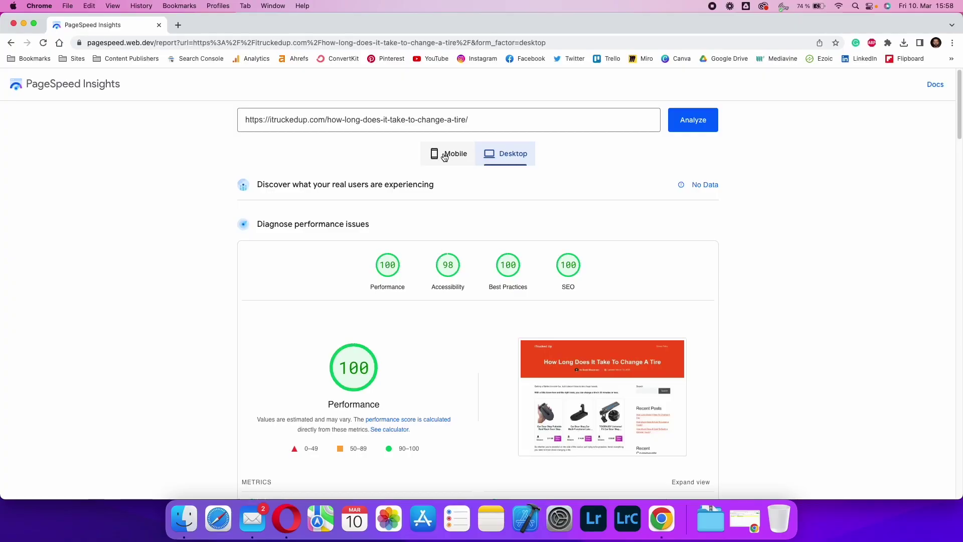
left_click(445, 157)
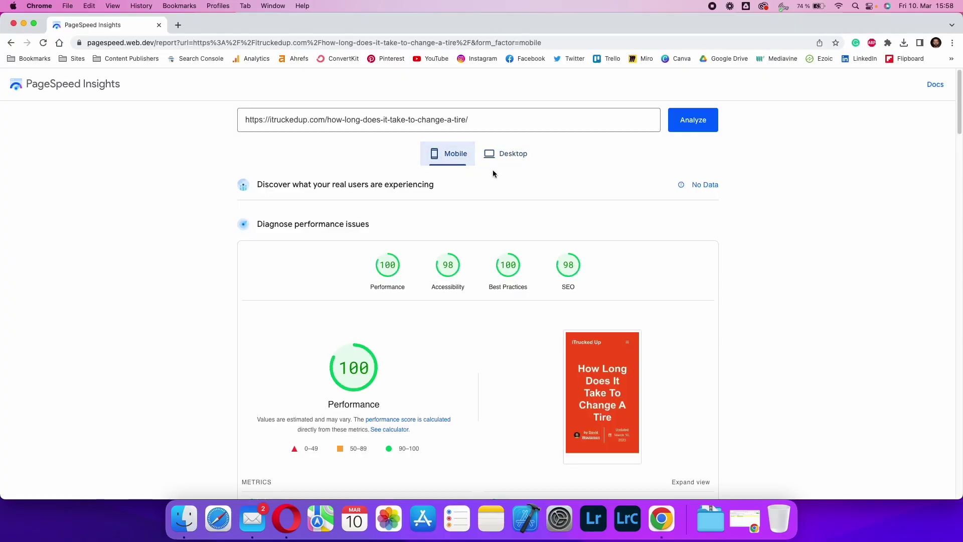
left_click(511, 160)
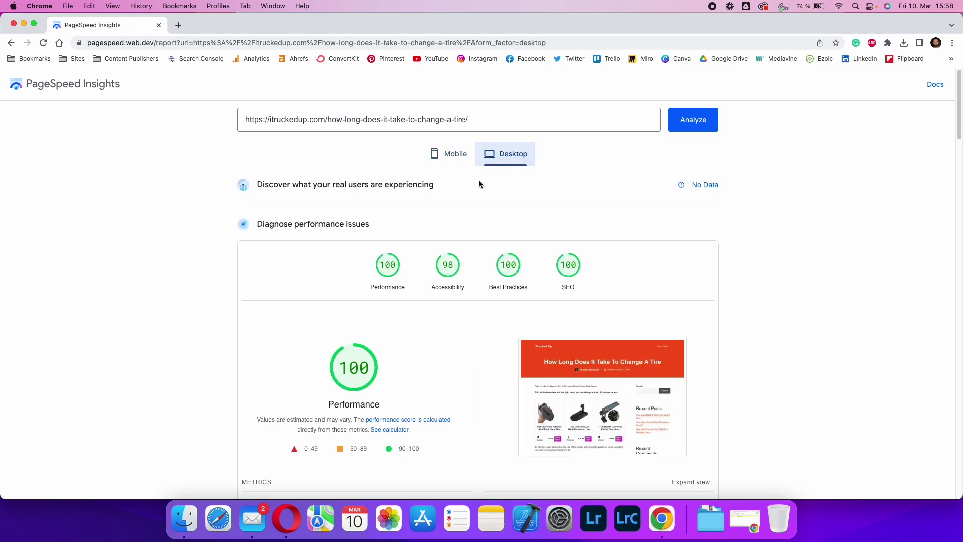
left_click(452, 162)
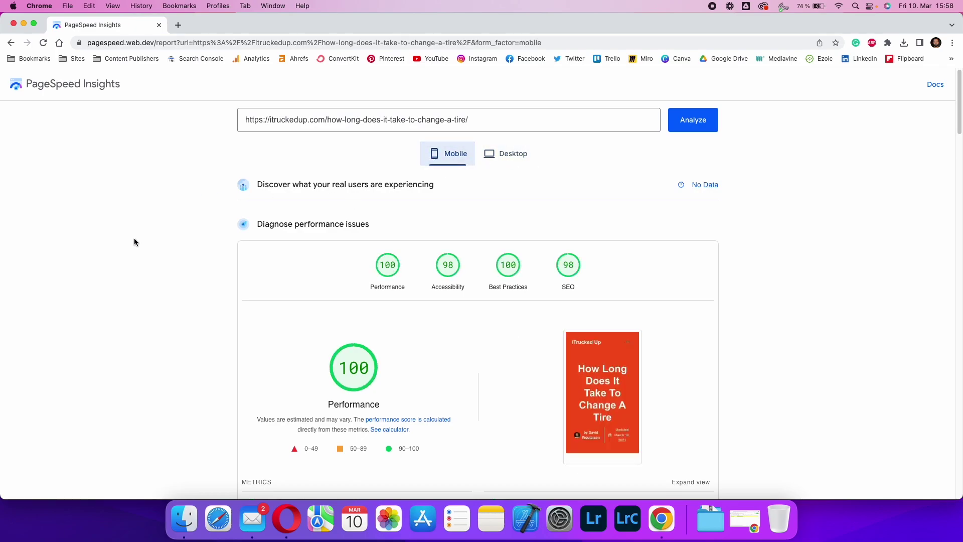